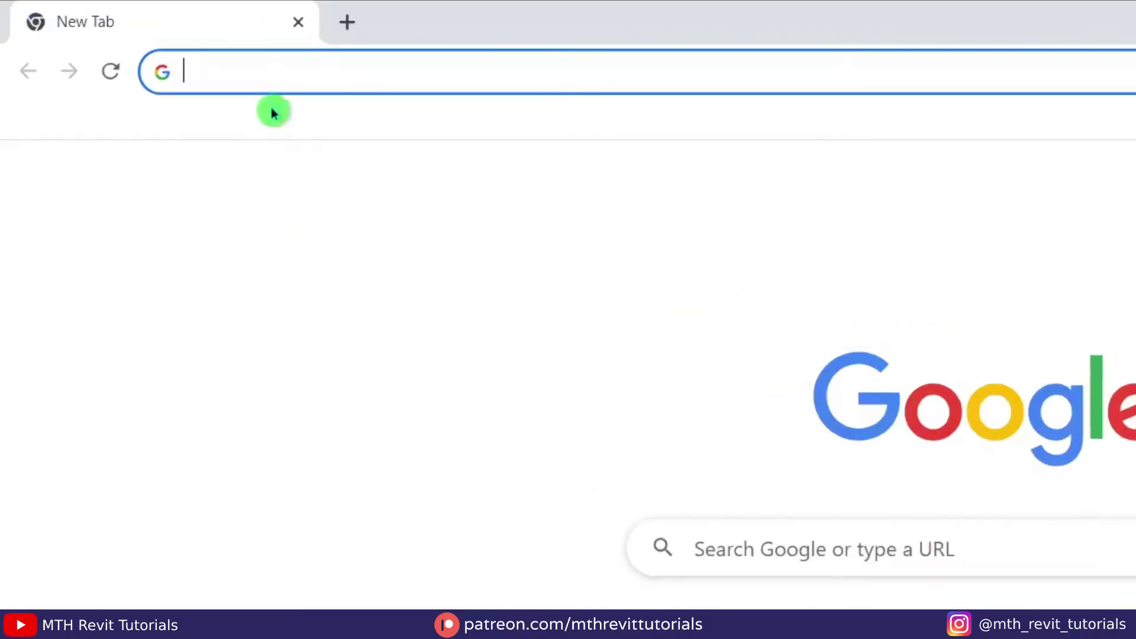
# Load blocksrvt.com and scroll down through the home page's plugin features.
pyautogui.write('blocksrvt.com')
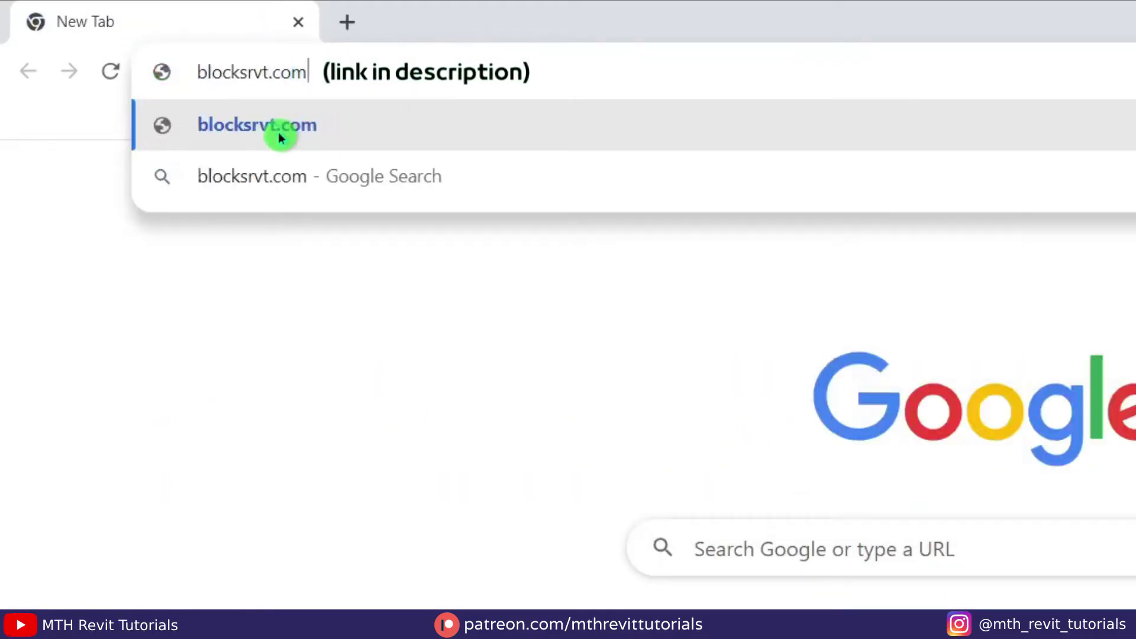
pyautogui.press('Return')
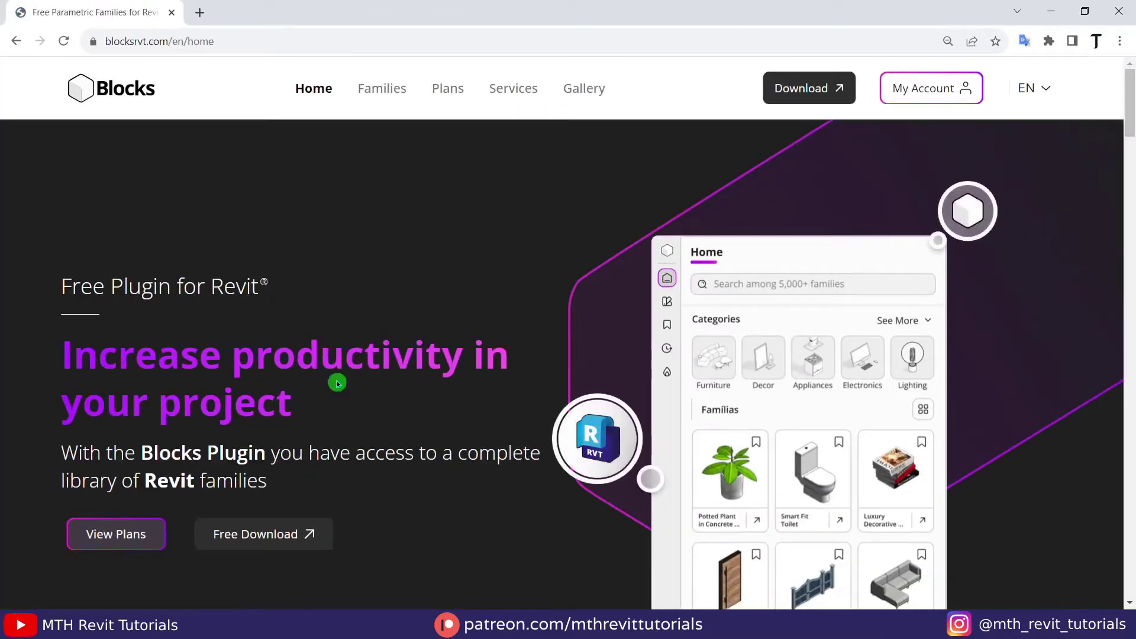
pyautogui.scroll(-10, 1022, 332)
pyautogui.scroll(-4, 1007, 332)
pyautogui.scroll(-7, 997, 314)
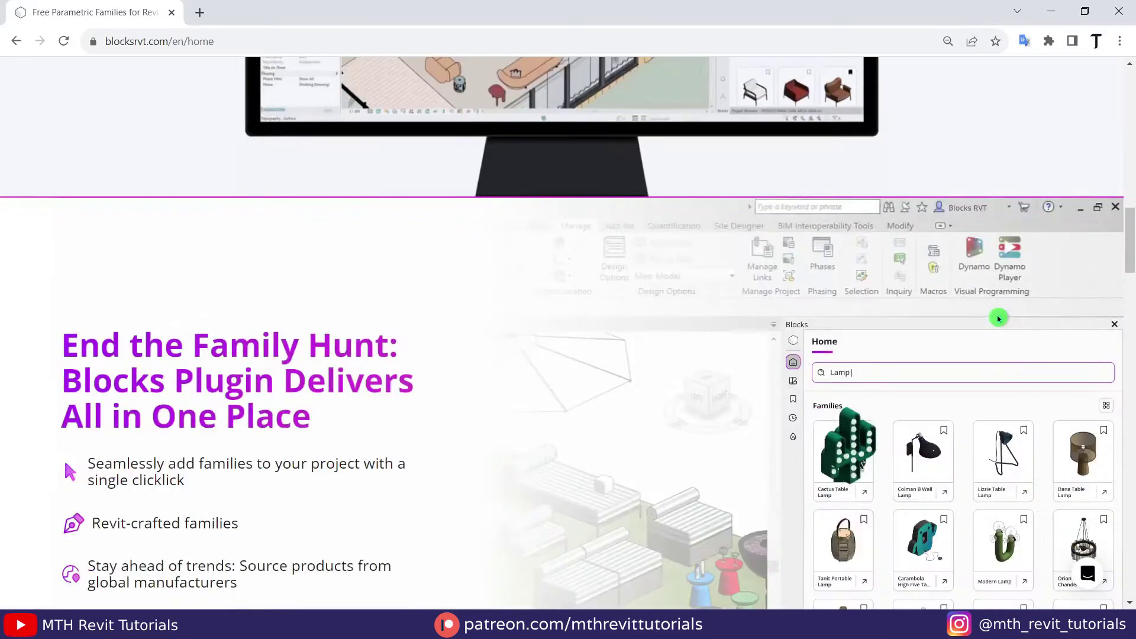
pyautogui.scroll(-3, 997, 320)
pyautogui.scroll(-4, 991, 314)
pyautogui.scroll(-5, 1036, 388)
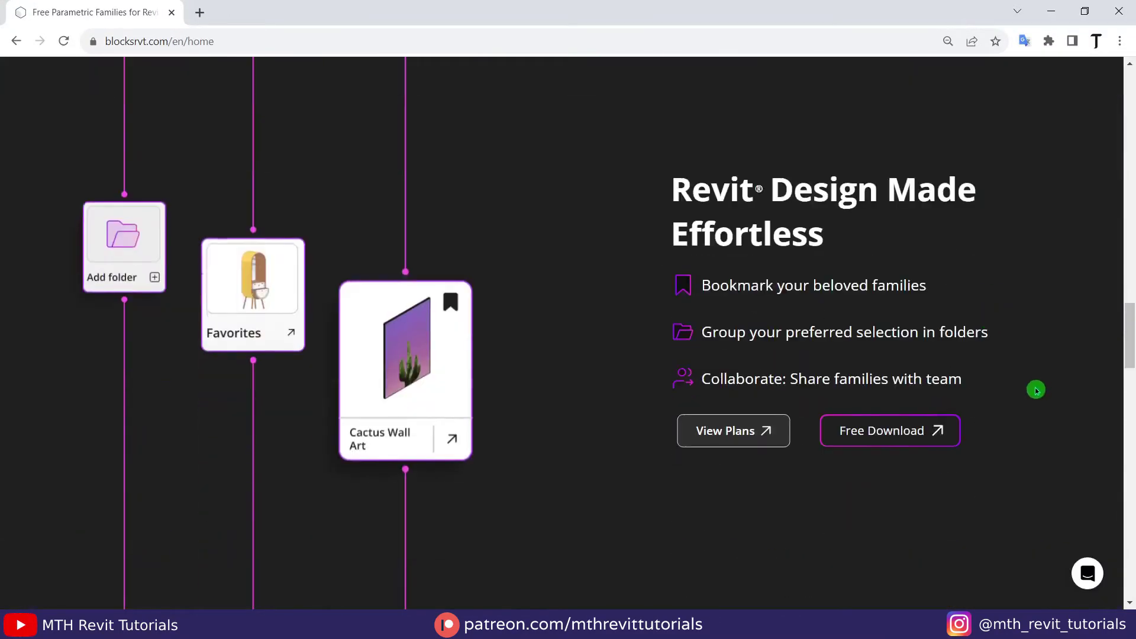
pyautogui.scroll(-5, 1032, 397)
pyautogui.scroll(-1, 1027, 384)
pyautogui.scroll(-3, 1023, 375)
pyautogui.scroll(-4, 1023, 375)
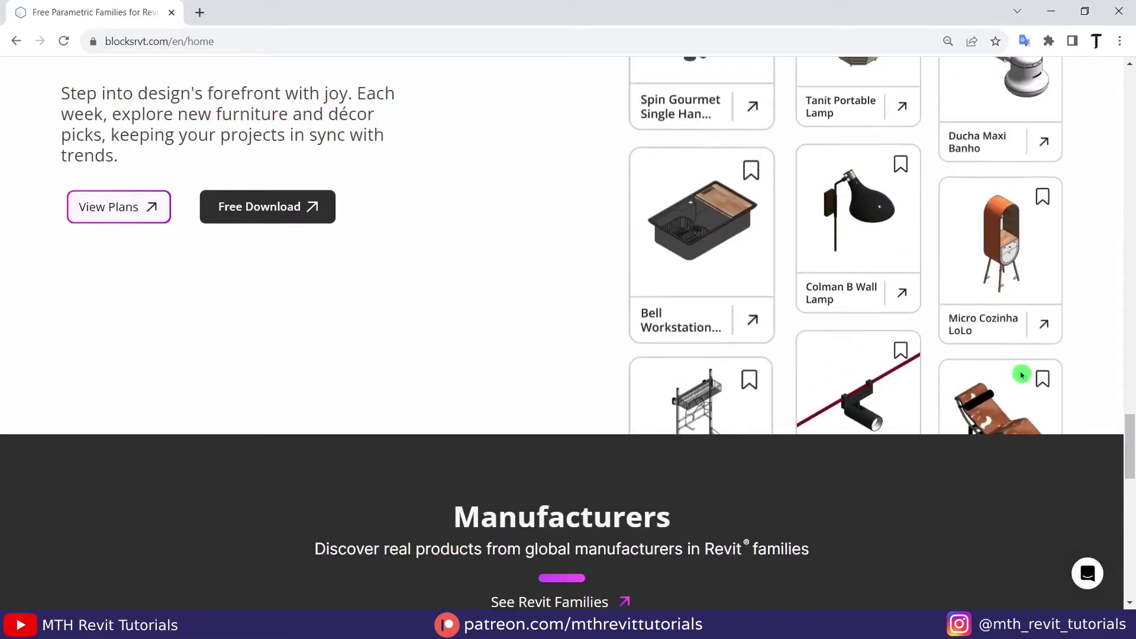
pyautogui.scroll(-3, 1021, 375)
pyautogui.scroll(-4, 1022, 375)
pyautogui.scroll(-4, 1020, 373)
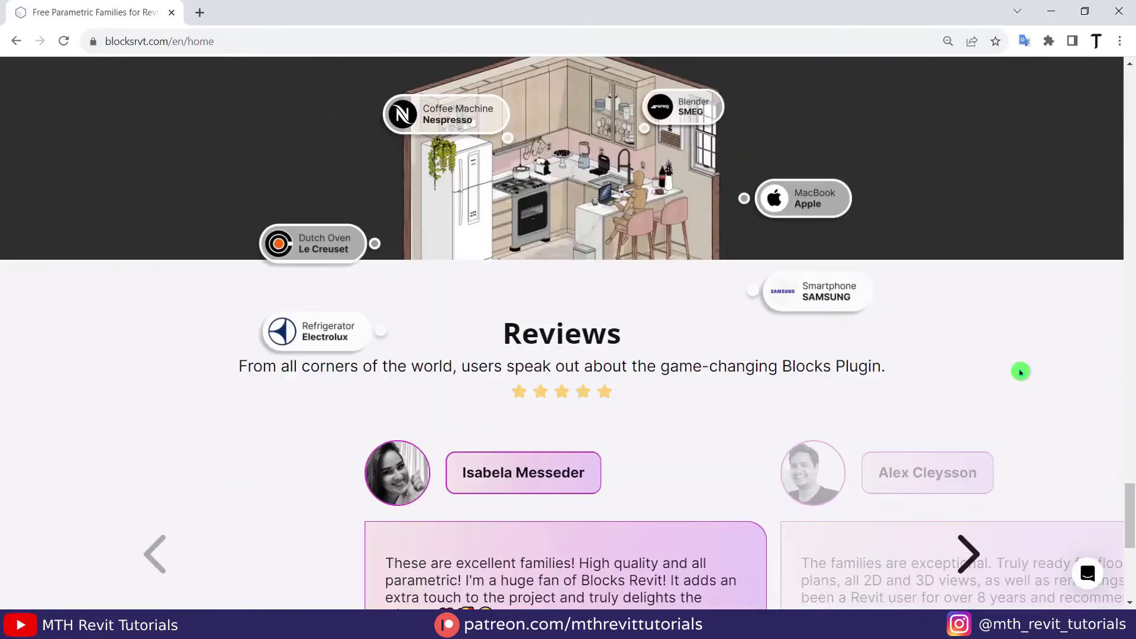
pyautogui.scroll(-2, 1020, 370)
# Page through the user reviews carousel, then scroll back up.
pyautogui.click(969, 408)
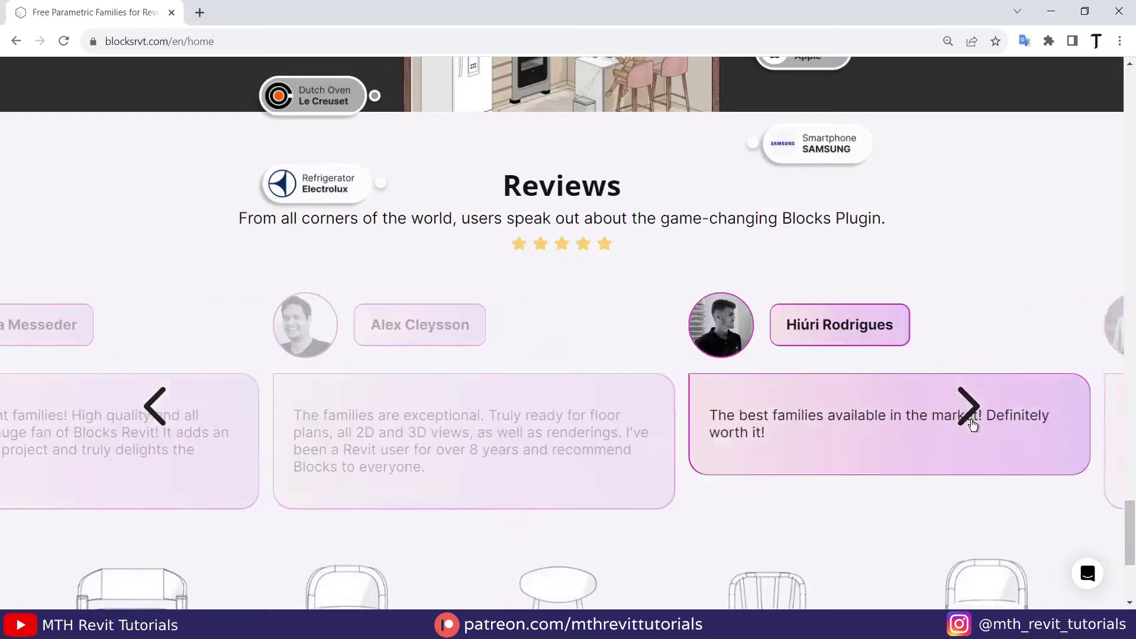
pyautogui.click(973, 422)
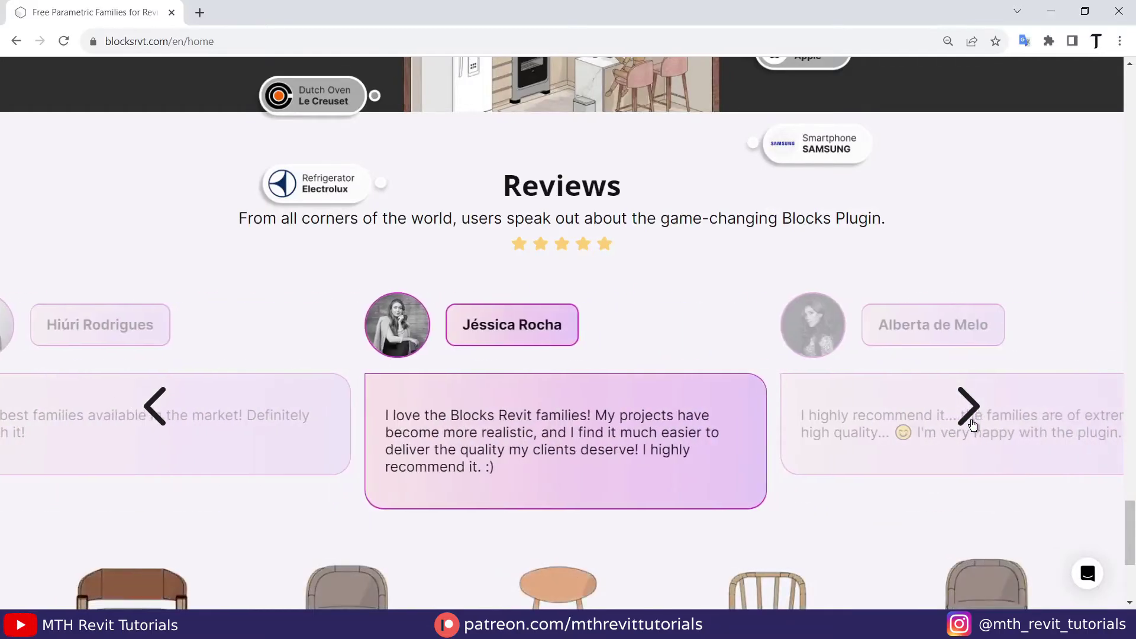
pyautogui.click(973, 421)
pyautogui.scroll(-5, 971, 419)
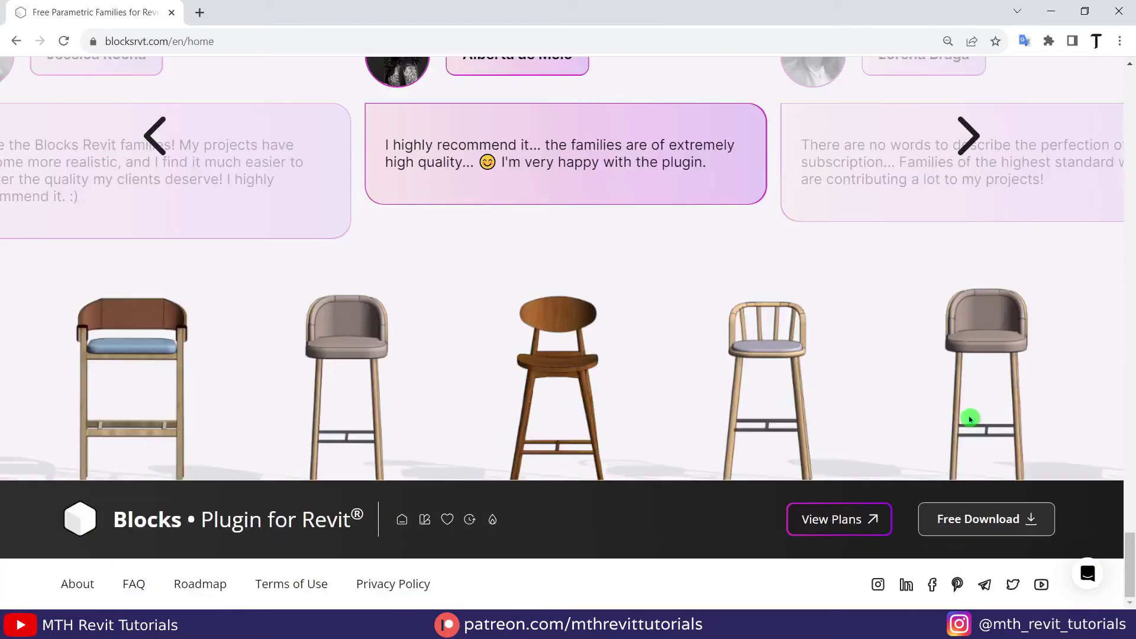
pyautogui.scroll(15, 900, 406)
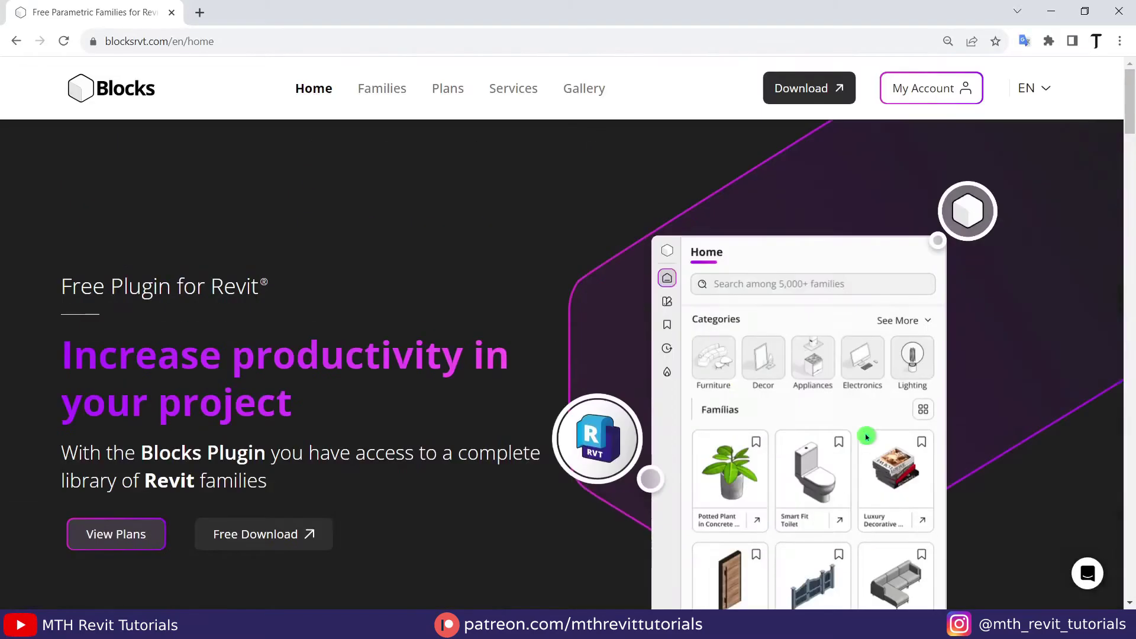
# Open the Plans page and review the Free plan's limited access feature.
pyautogui.click(451, 94)
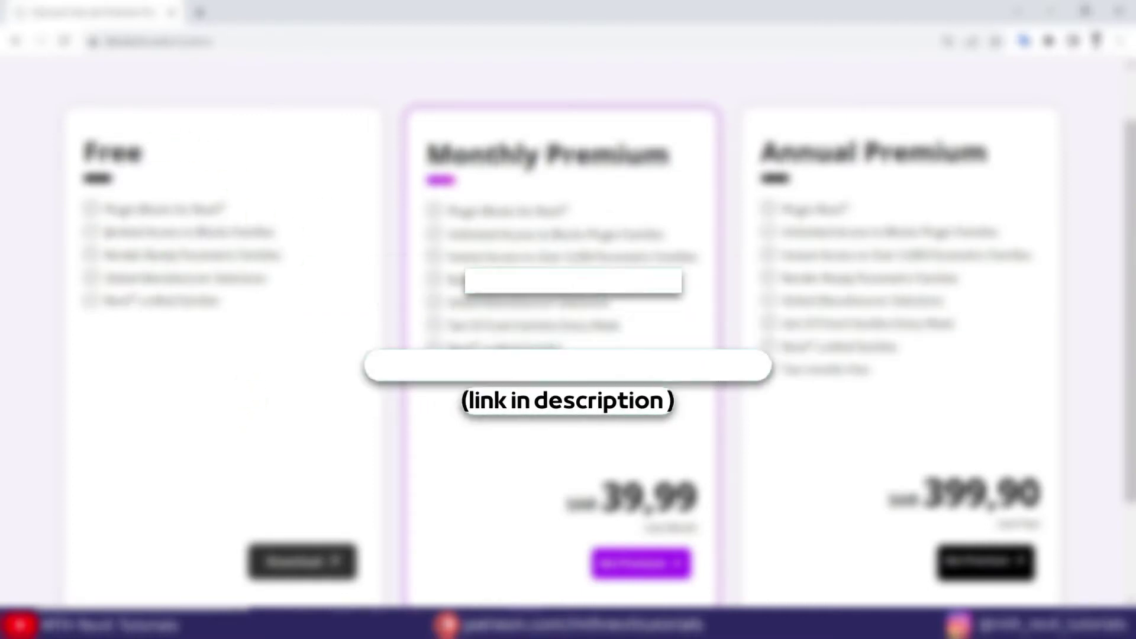
pyautogui.moveTo(105, 232); pyautogui.dragTo(303, 234)
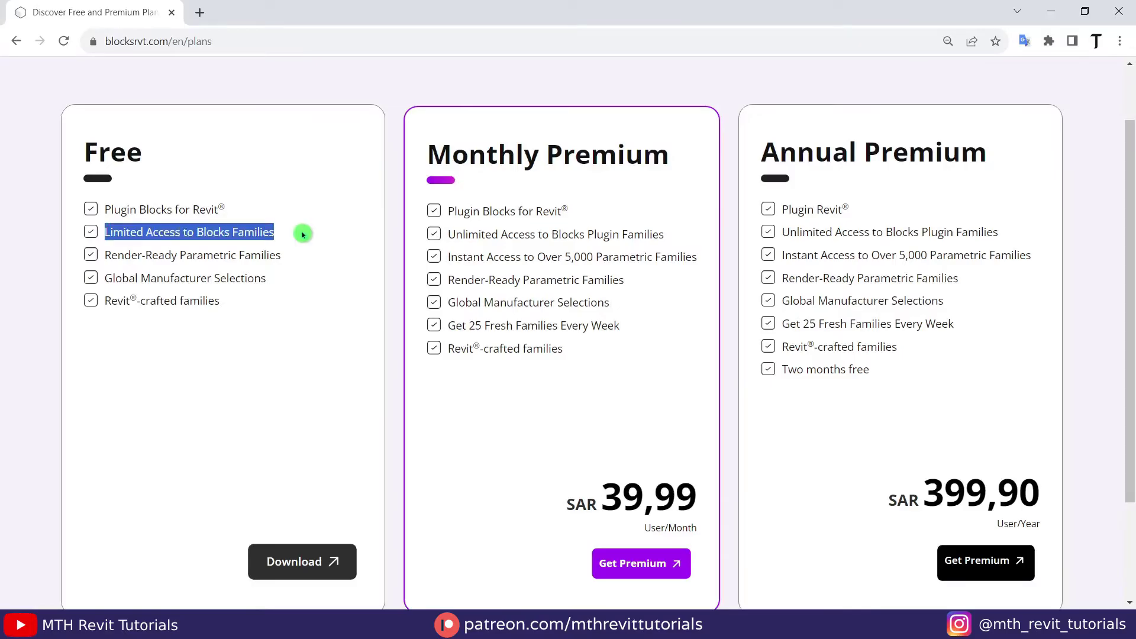
pyautogui.click(267, 346)
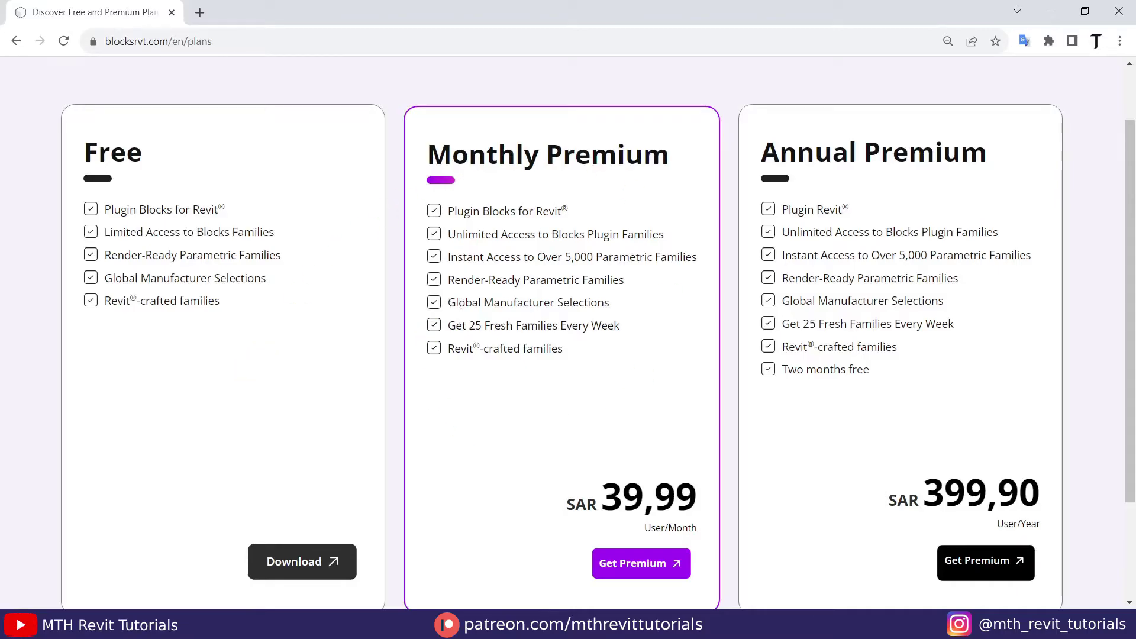
# Review the Monthly Premium plan: 5,000 parametric families, 25 new weekly, SAR 39,99.
pyautogui.moveTo(449, 254); pyautogui.dragTo(685, 258)
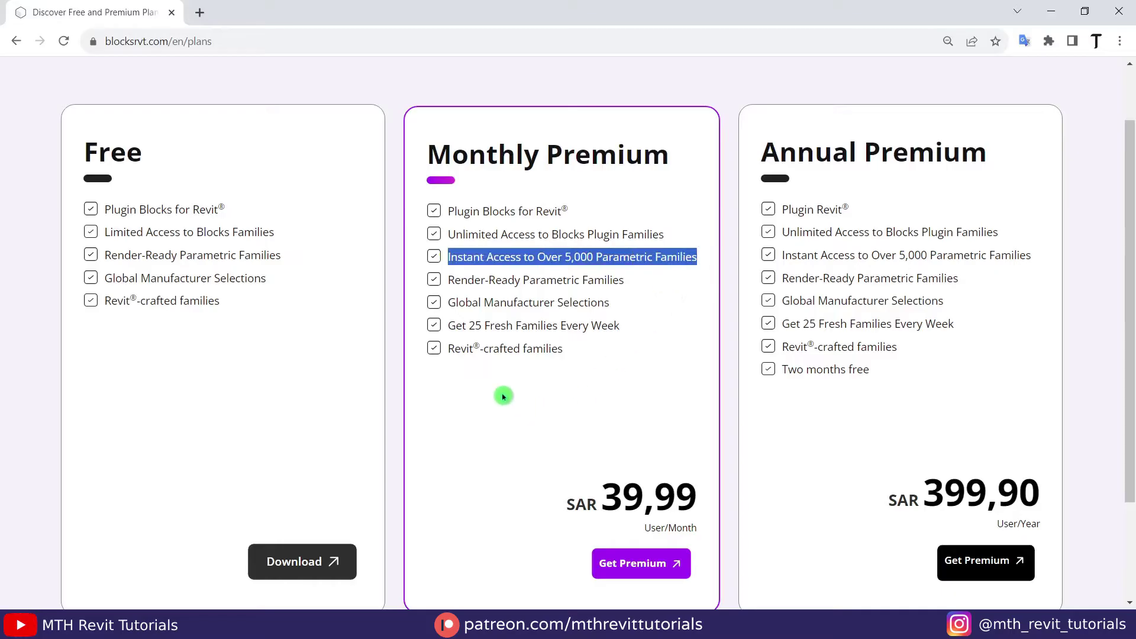
pyautogui.moveTo(451, 327); pyautogui.dragTo(625, 334)
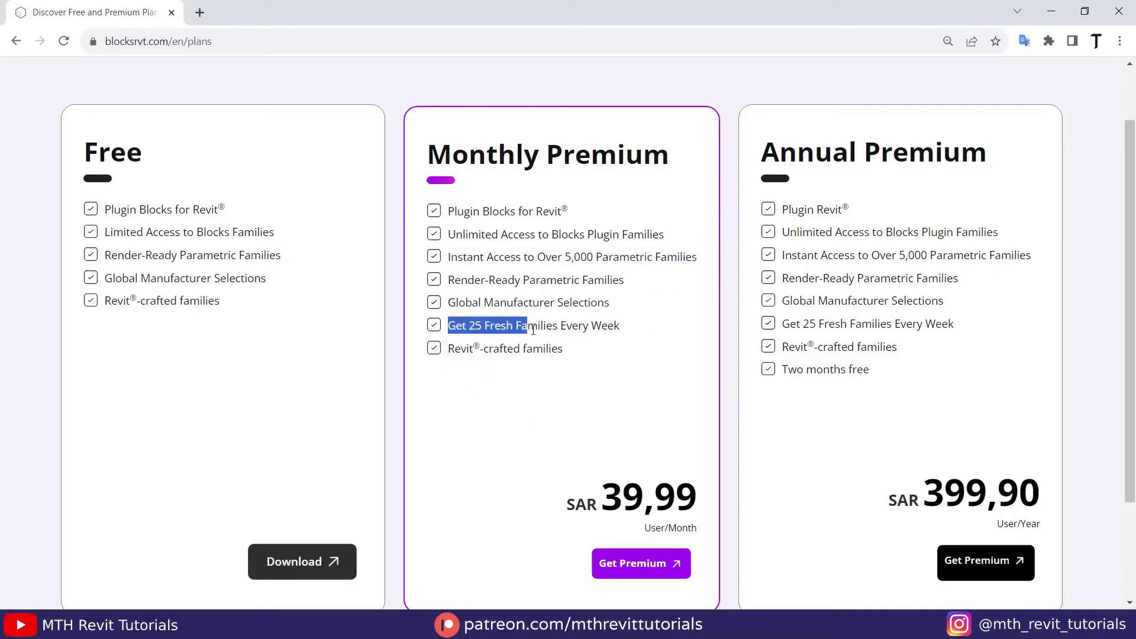
pyautogui.click(659, 349)
pyautogui.moveTo(602, 496); pyautogui.dragTo(694, 497)
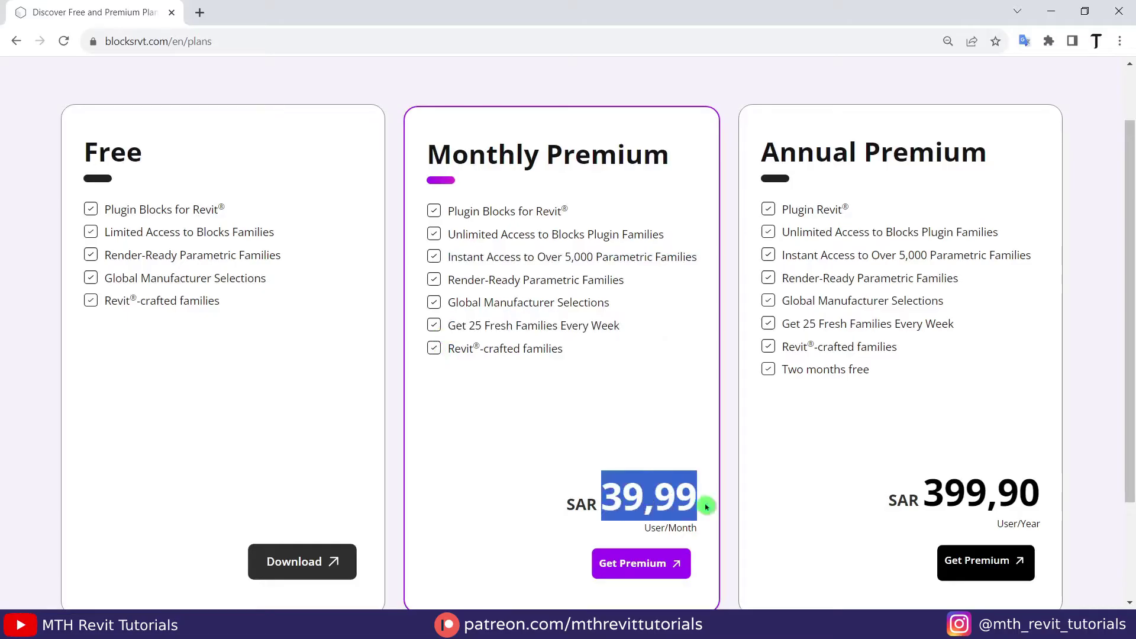
pyautogui.click(568, 401)
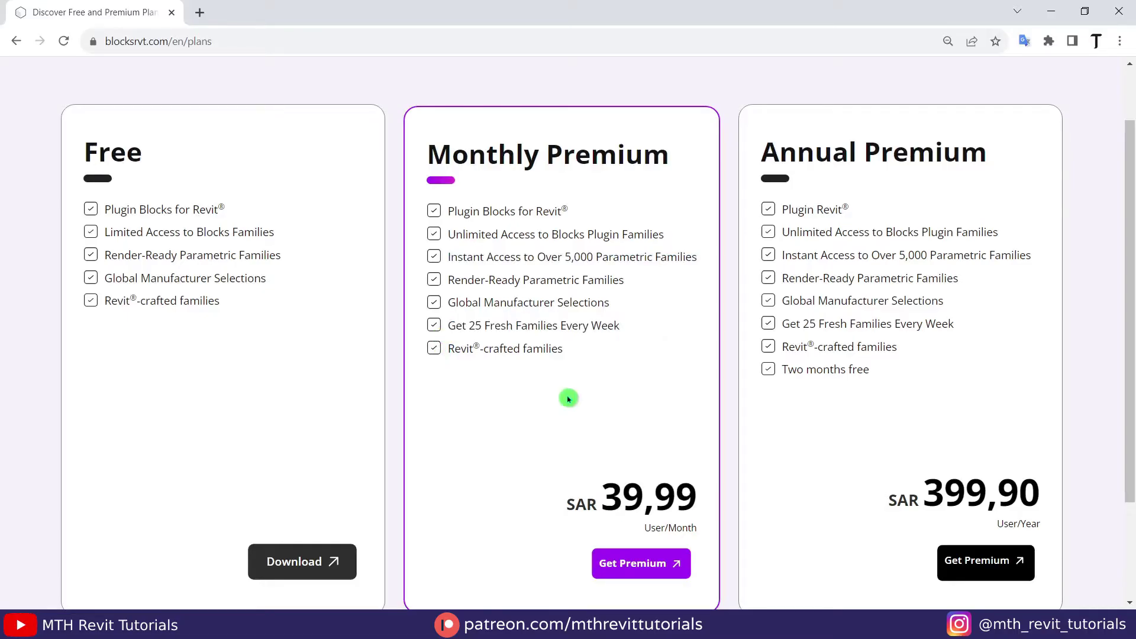
# Review the Annual Premium plan and its two-months-free benefit.
pyautogui.moveTo(763, 179); pyautogui.dragTo(998, 153)
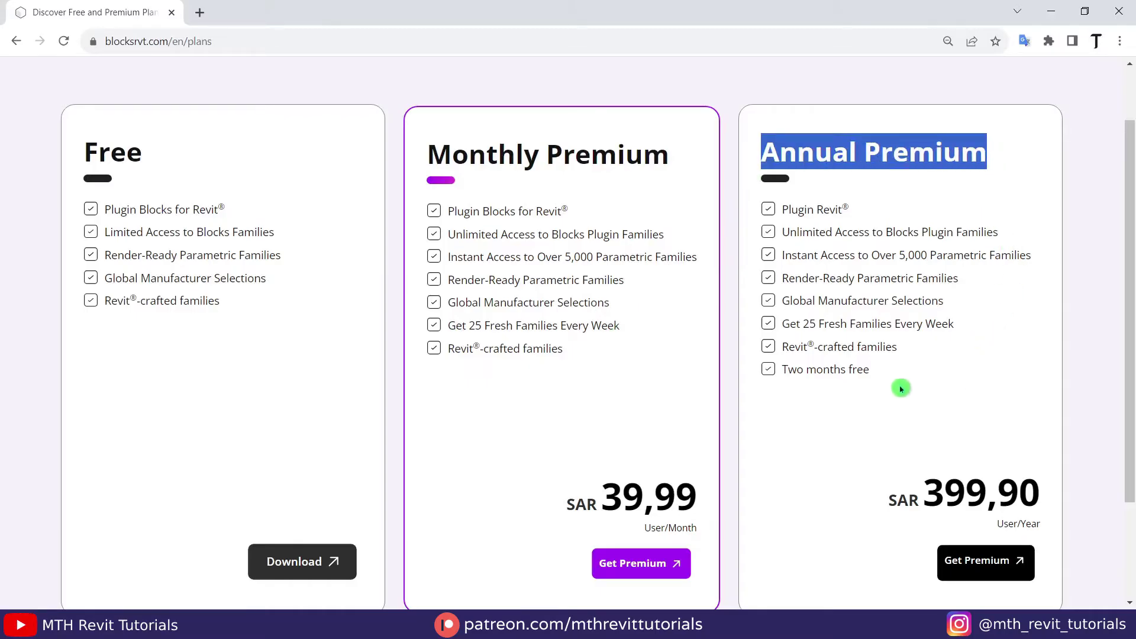
pyautogui.moveTo(784, 370); pyautogui.dragTo(860, 373)
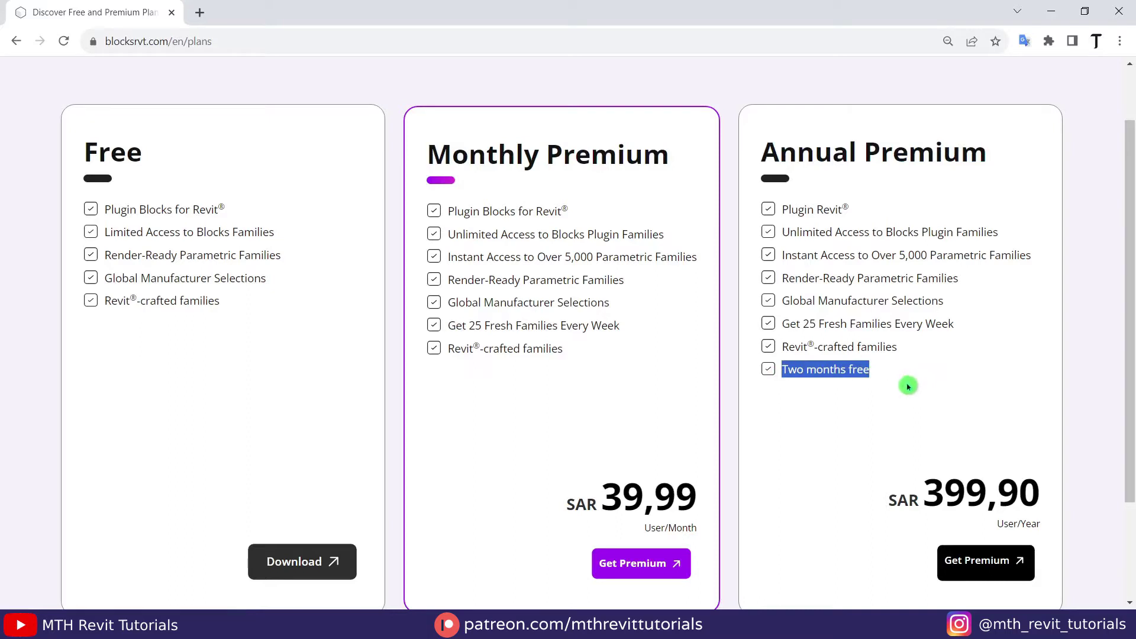
pyautogui.click(844, 422)
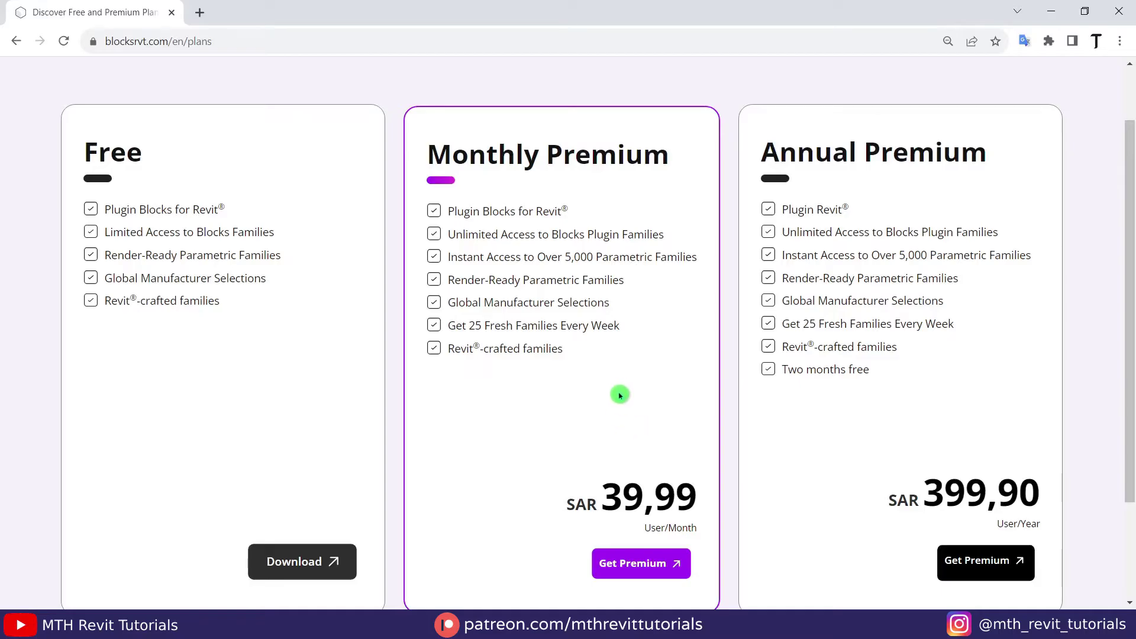
# Download the free Blocks plugin installer from the Free plan's download page.
pyautogui.click(313, 571)
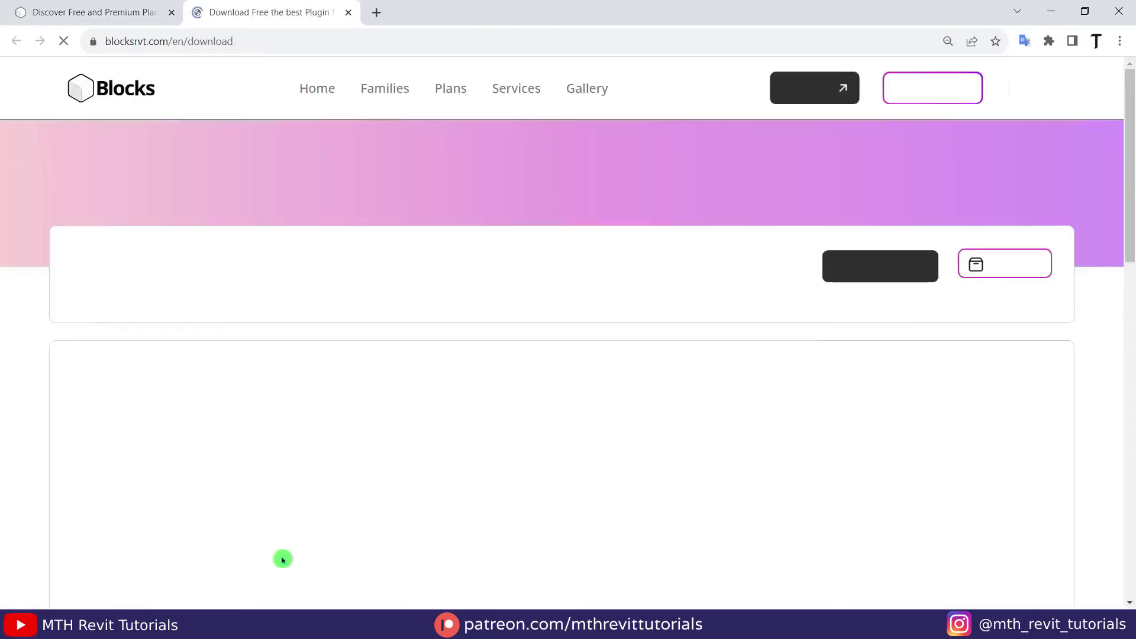
pyautogui.scroll(-3, 466, 472)
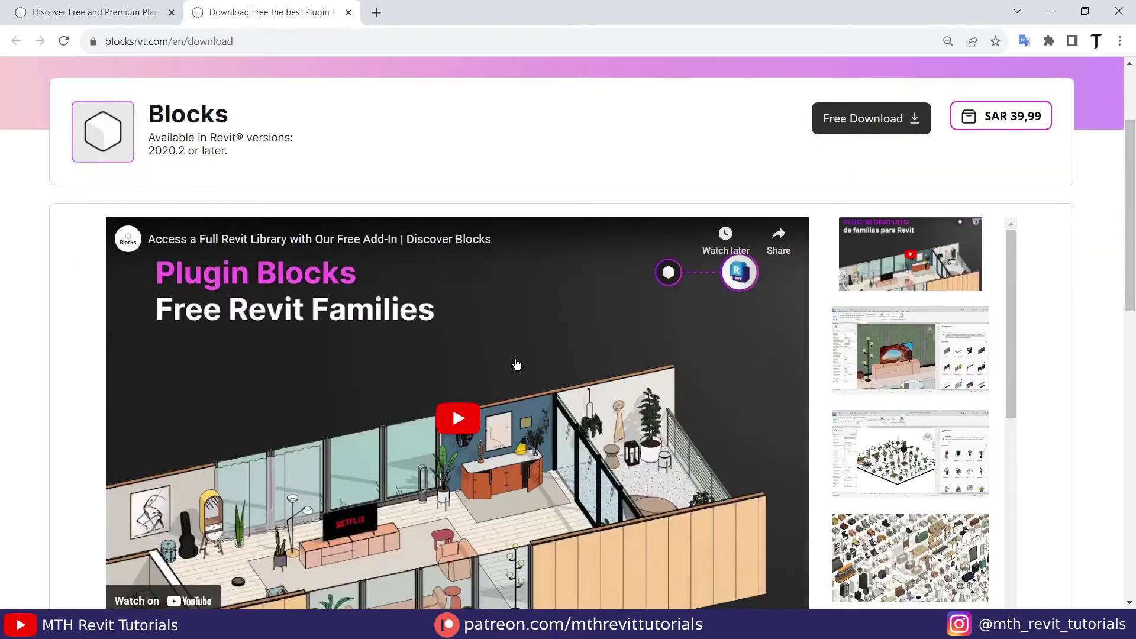
pyautogui.click(865, 126)
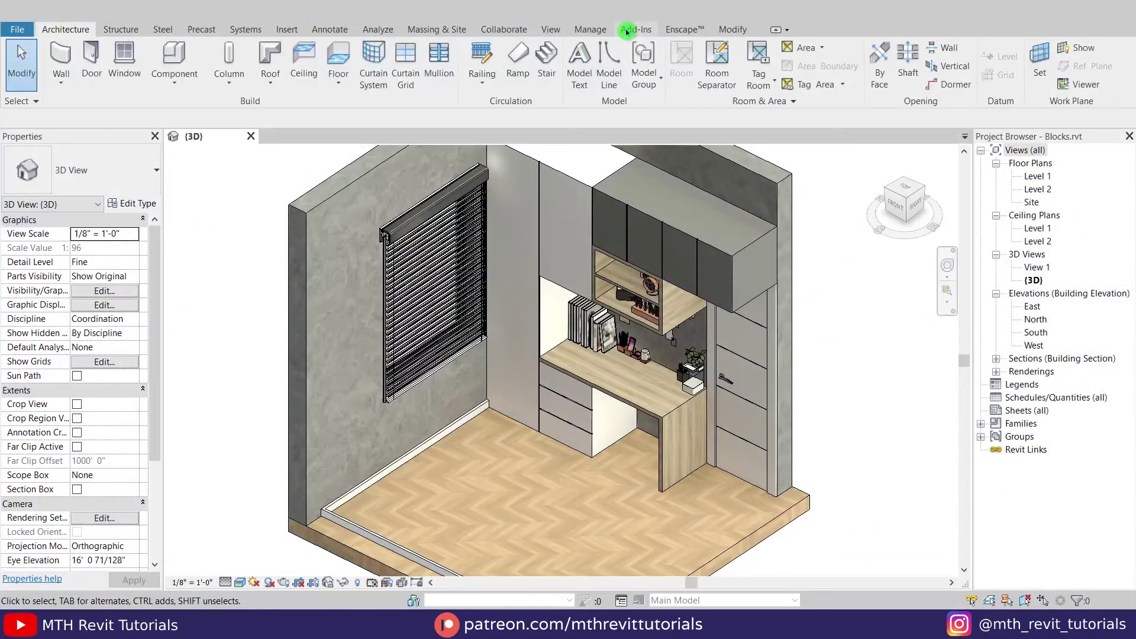
# Launch the Blocks plugin from the Add-ins tab to reach its sign-in form.
pyautogui.click(627, 32)
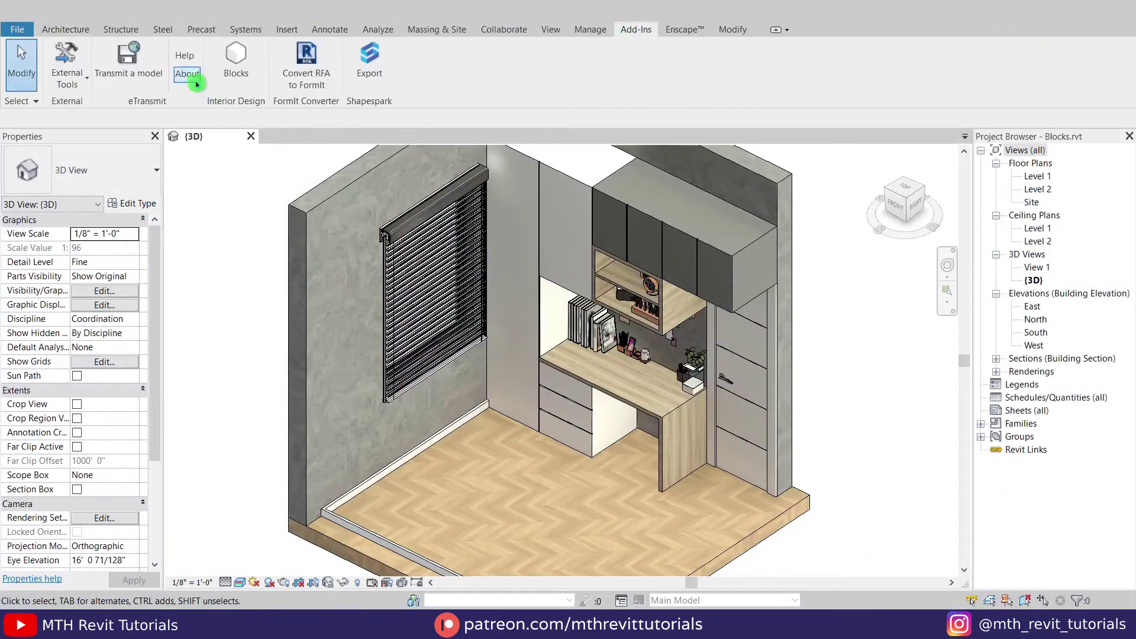
pyautogui.click(247, 80)
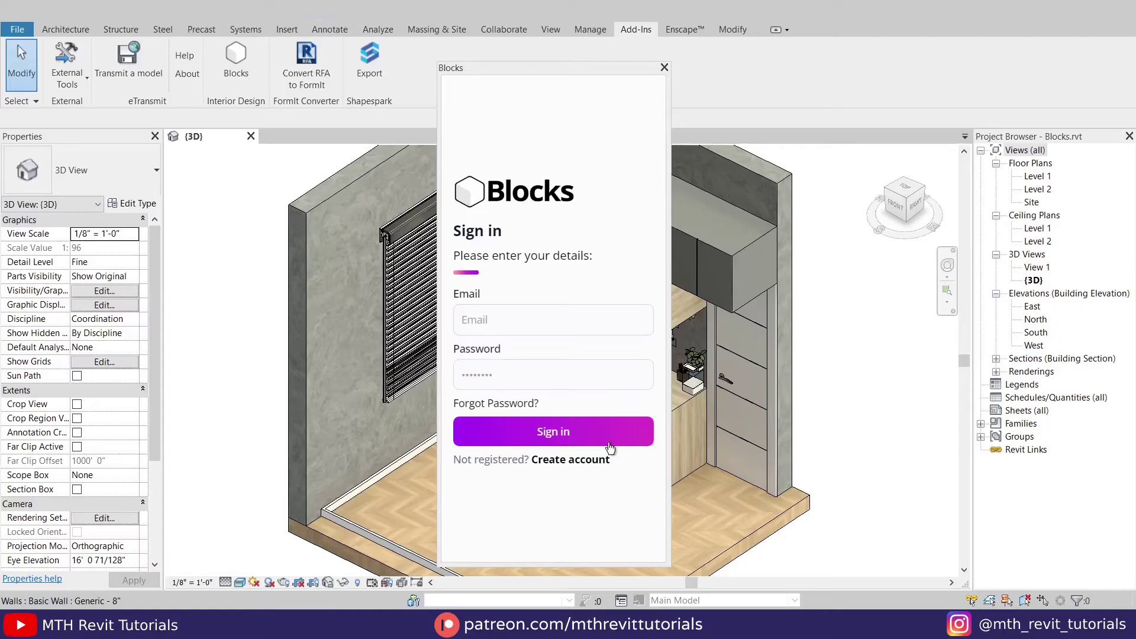
pyautogui.click(570, 464)
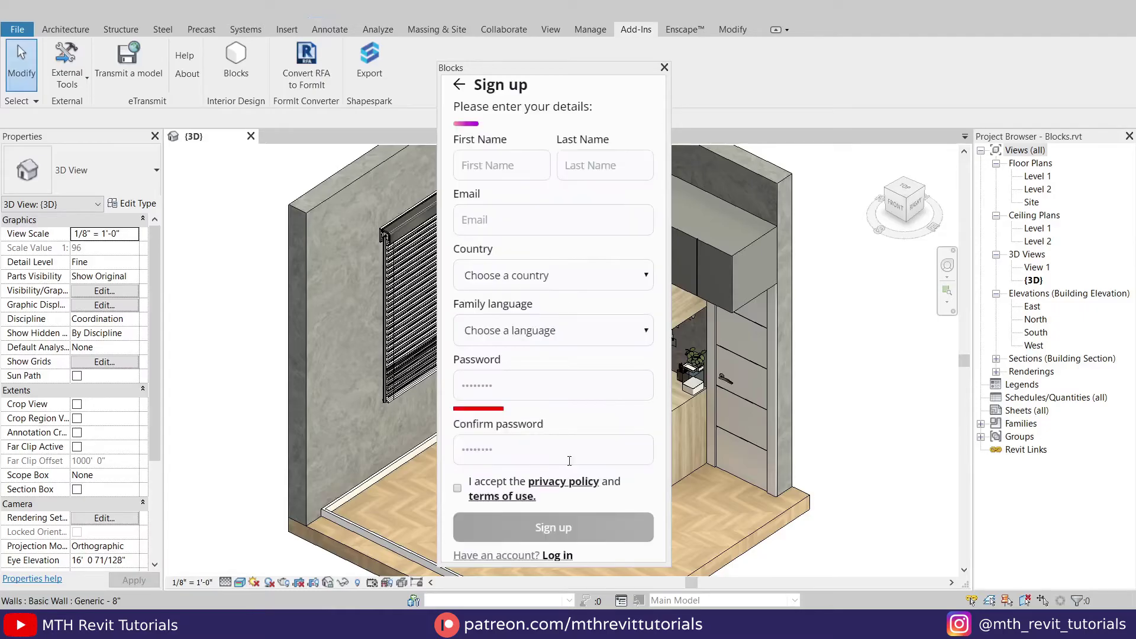
pyautogui.click(461, 96)
# Sign in with the account email and password, then dock and widen Blocks beside the Project Browser.
pyautogui.click(515, 319)
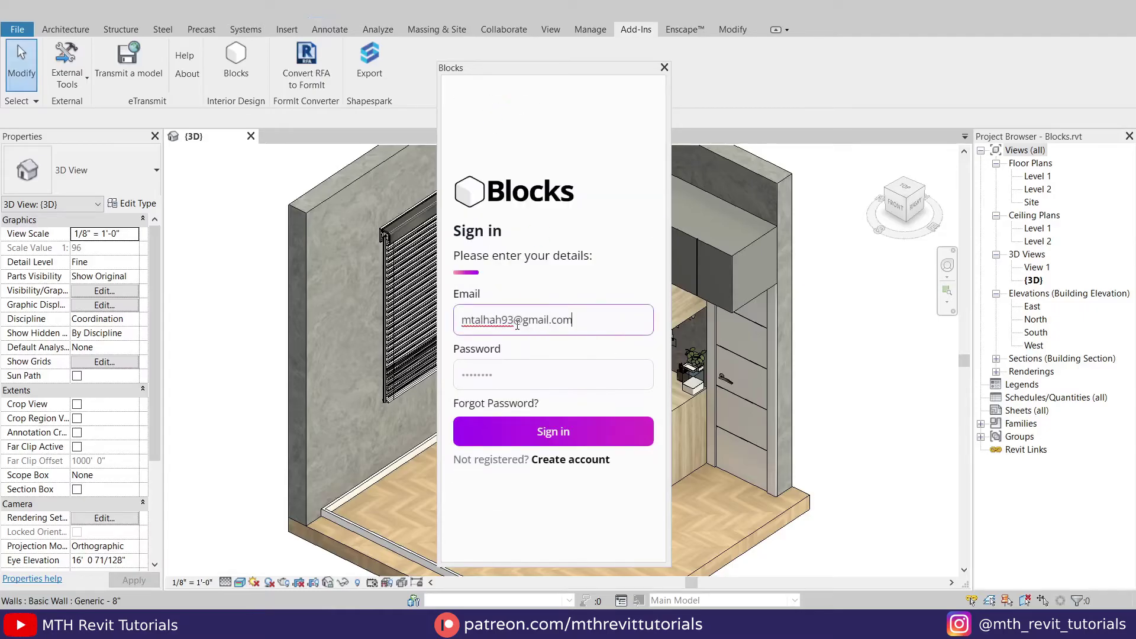
pyautogui.press('Tab')
pyautogui.press('Return')
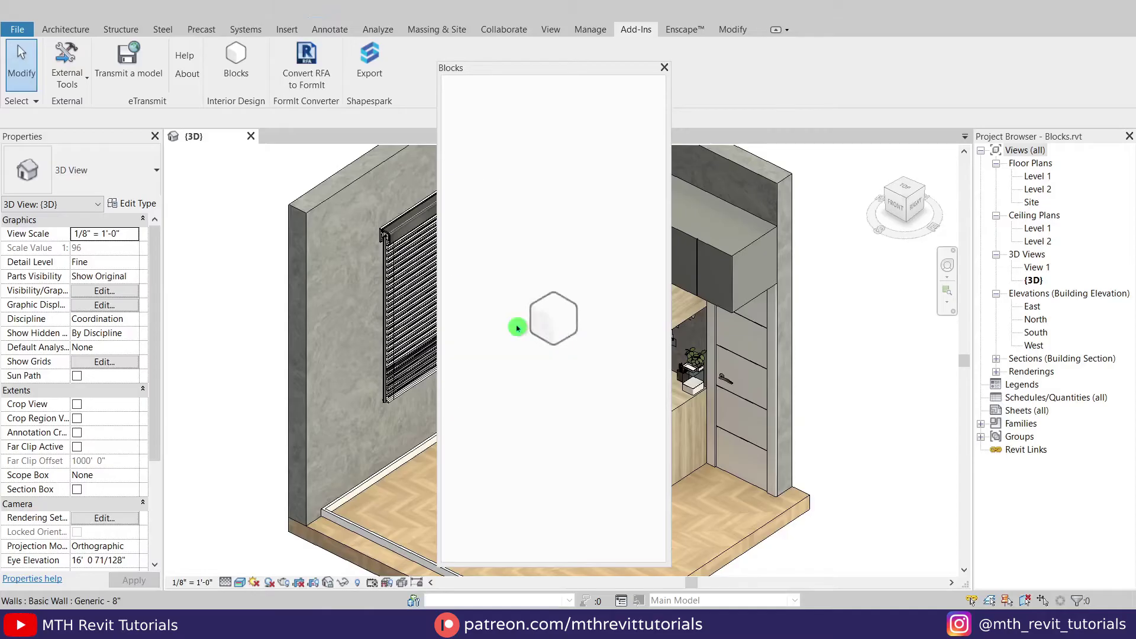
pyautogui.moveTo(509, 77); pyautogui.dragTo(1077, 204)
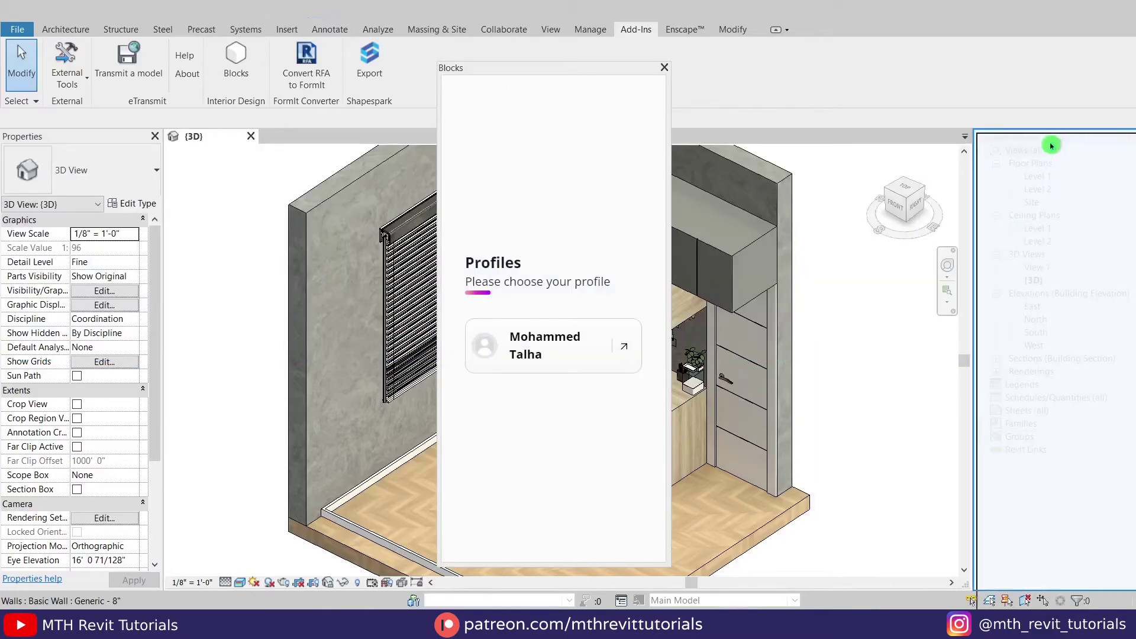
pyautogui.moveTo(976, 211); pyautogui.dragTo(899, 231)
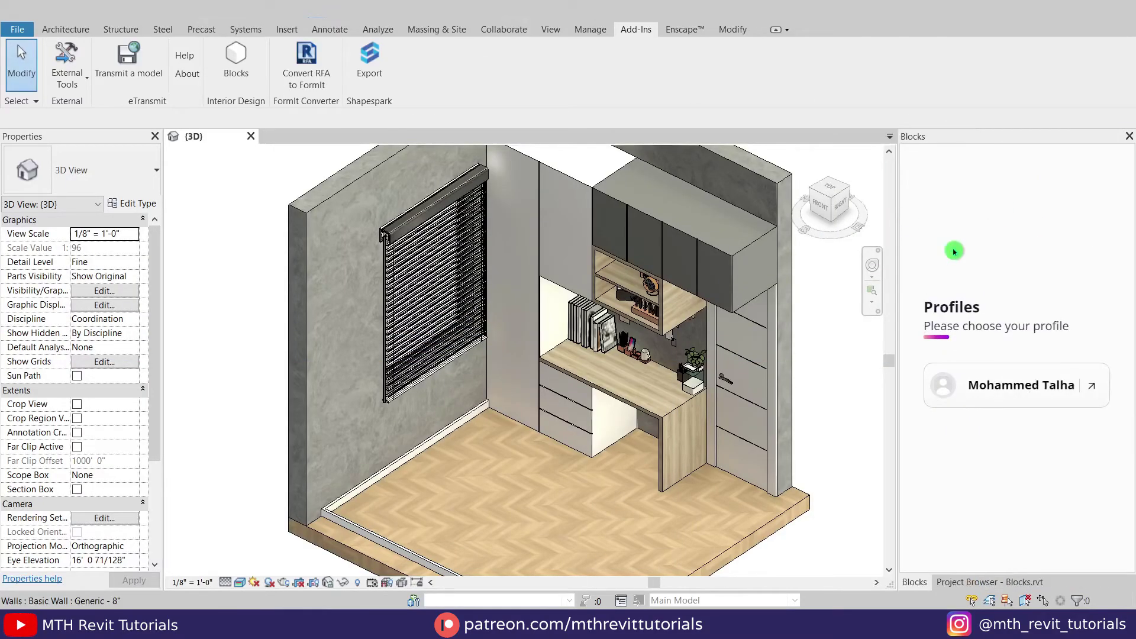
# Choose the account profile, widen the panel, and browse the full category list.
pyautogui.click(1008, 395)
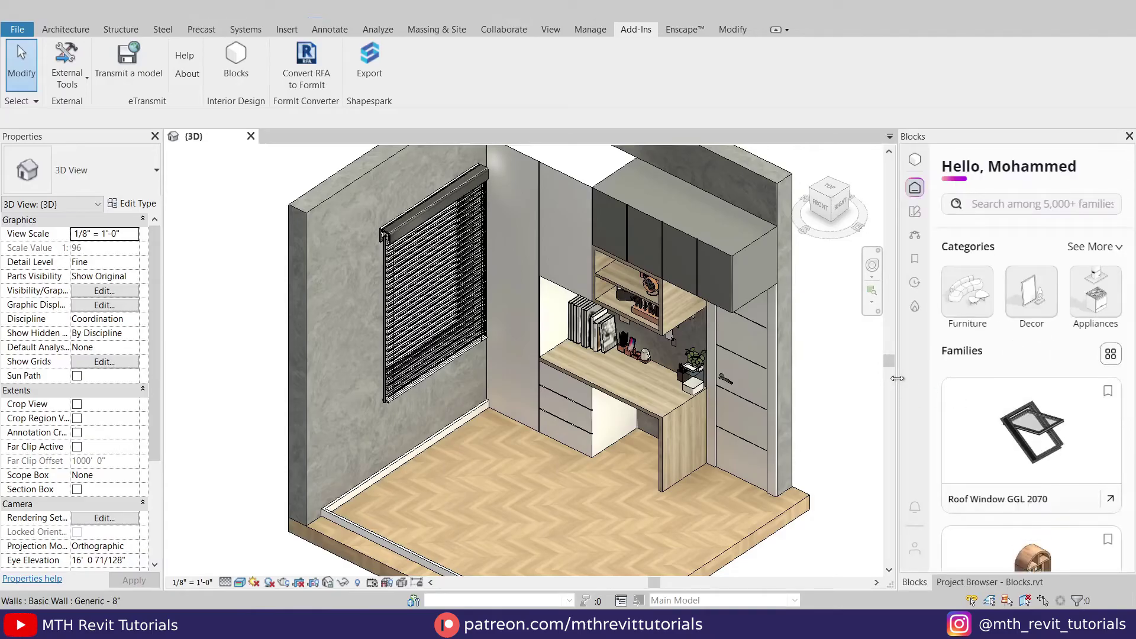
pyautogui.moveTo(898, 378); pyautogui.dragTo(850, 379)
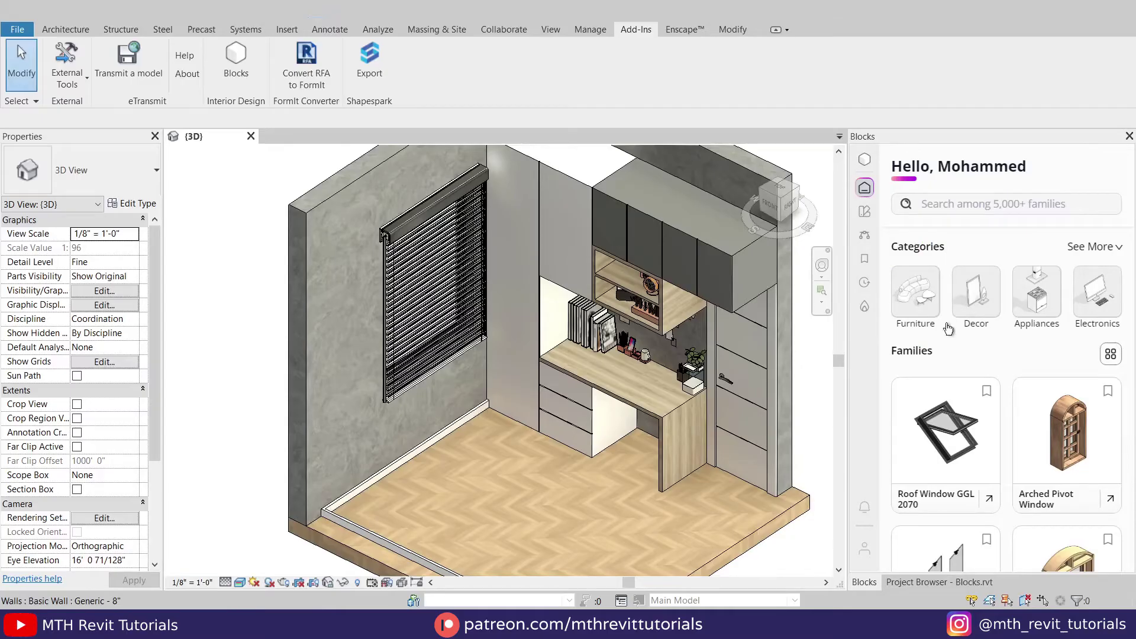
pyautogui.click(1108, 247)
pyautogui.scroll(-2, 1100, 302)
pyautogui.scroll(-2, 1095, 307)
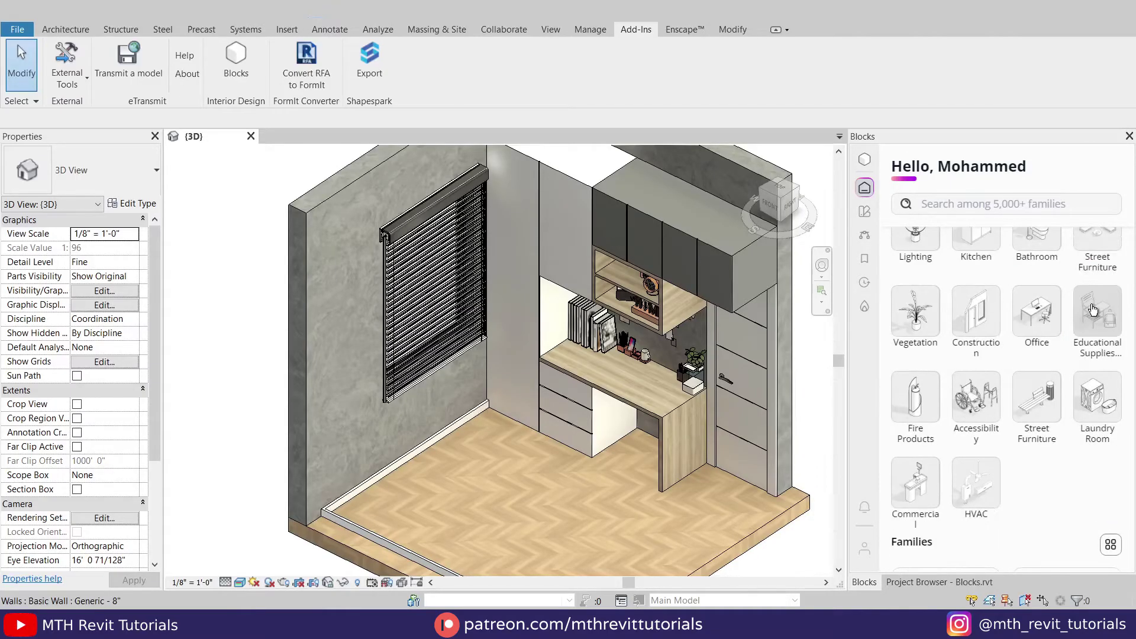
pyautogui.scroll(3, 1094, 308)
pyautogui.click(1094, 247)
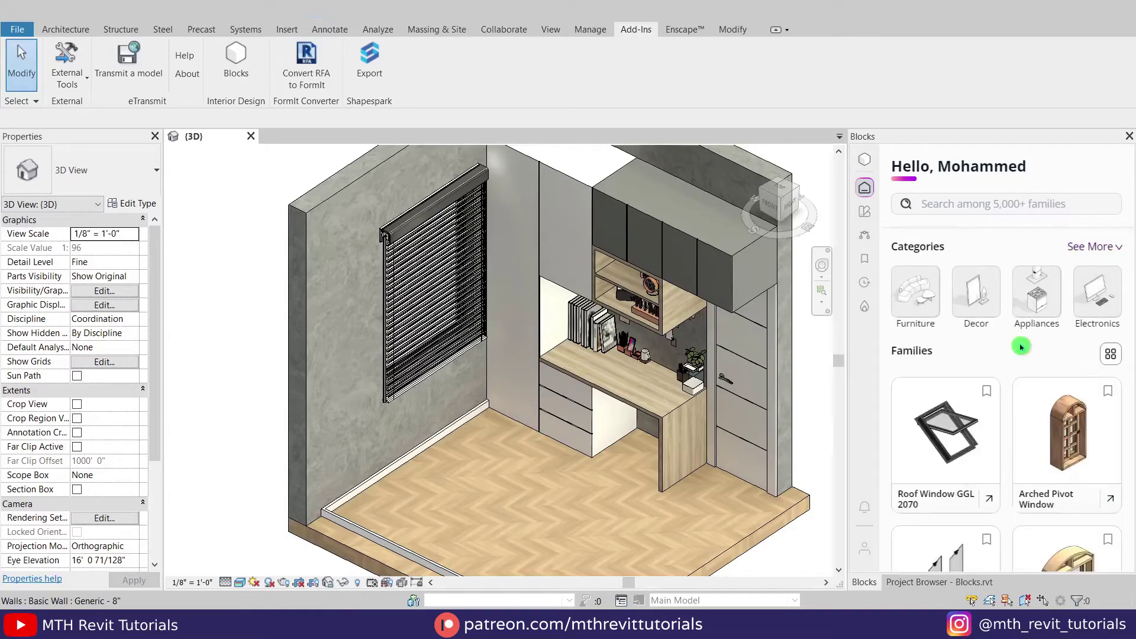
# Browse Furniture > Tables subcategories, including Office Desks, then return to Blocks home.
pyautogui.click(919, 306)
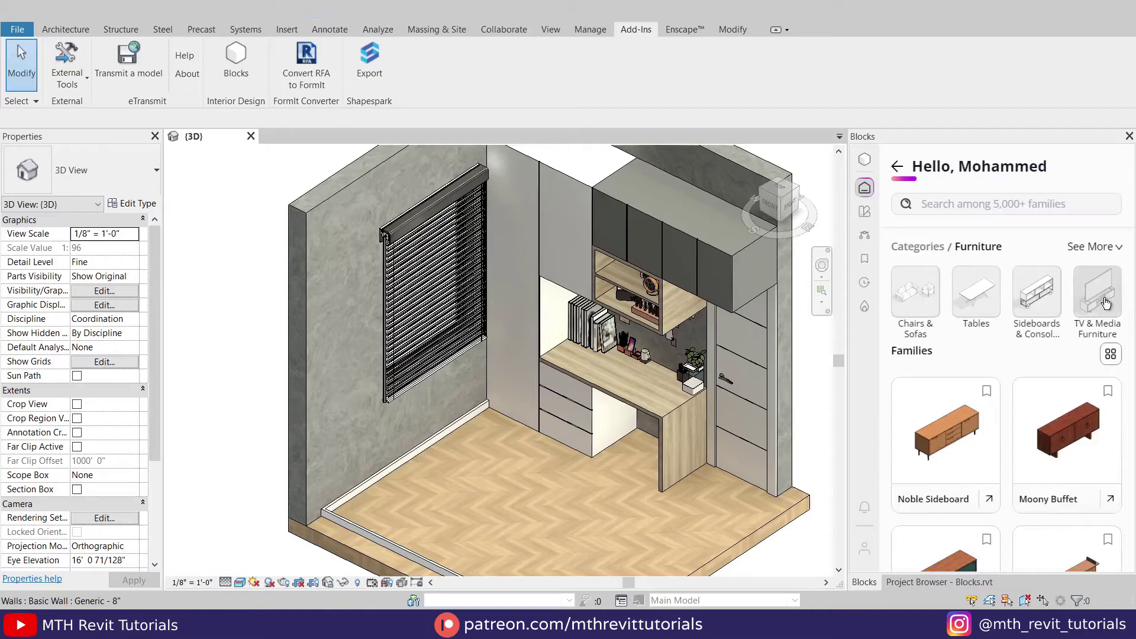
pyautogui.click(1047, 326)
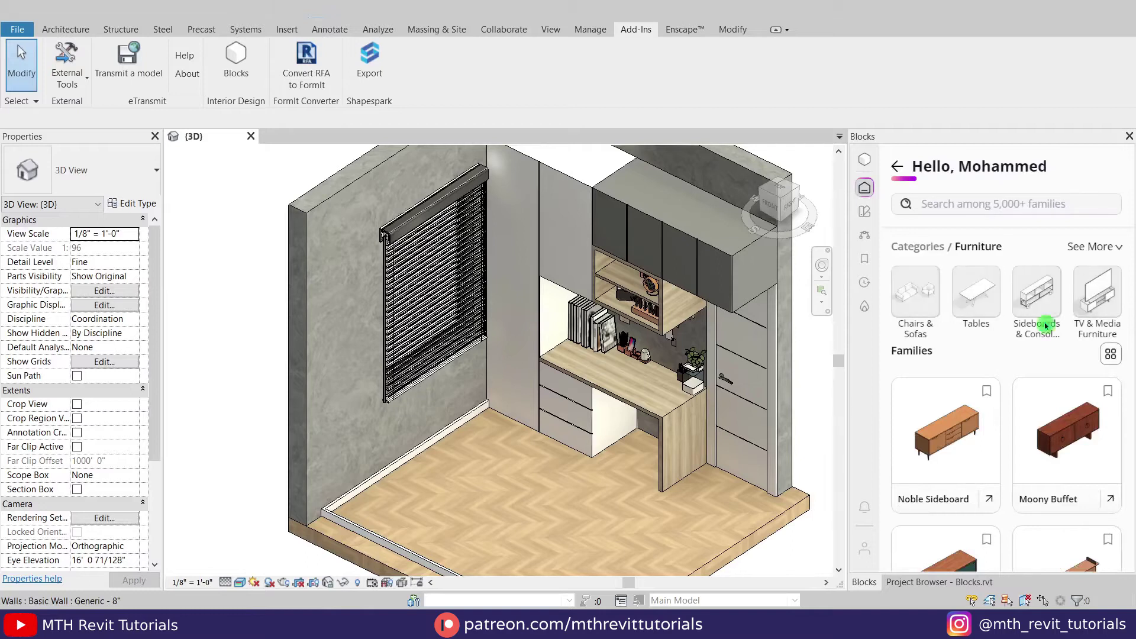
pyautogui.click(1109, 249)
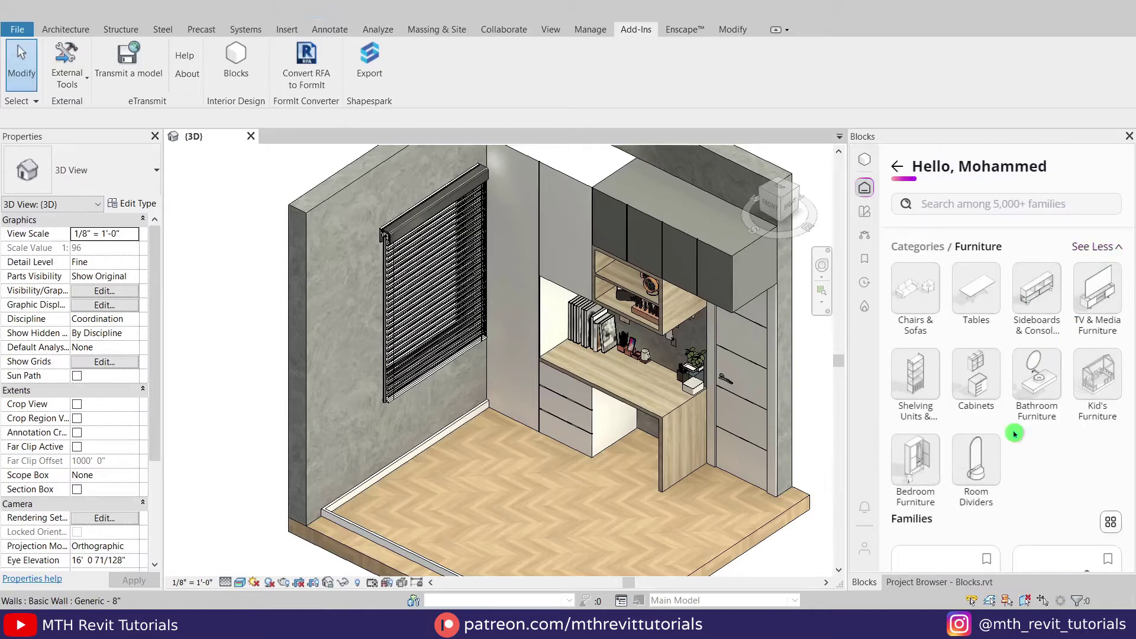
pyautogui.click(976, 302)
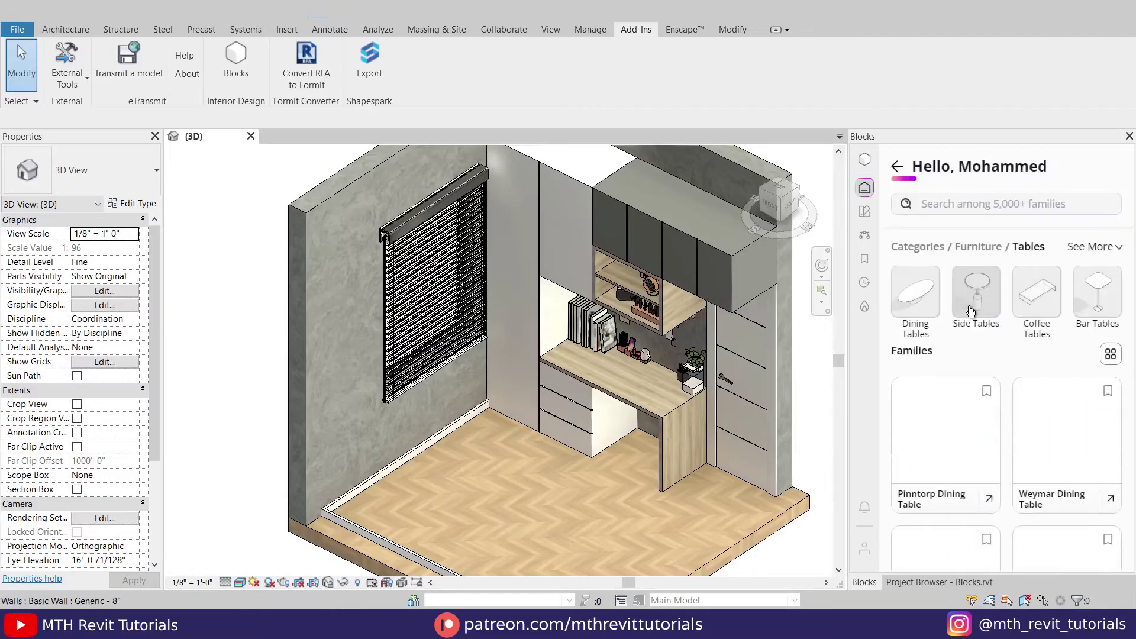
pyautogui.click(1095, 246)
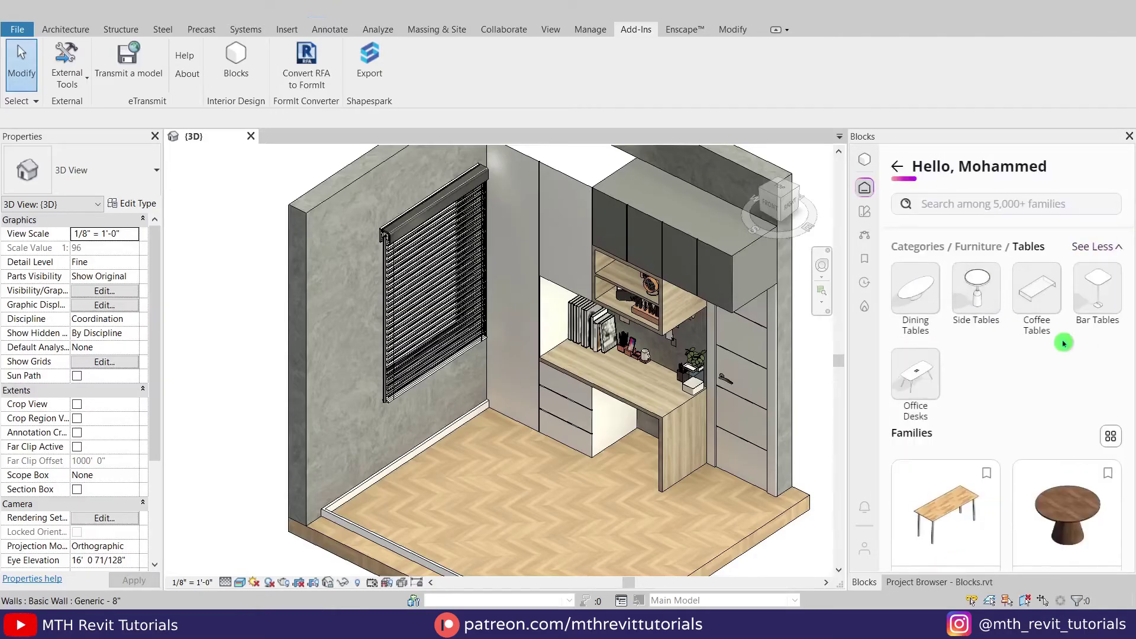
pyautogui.click(865, 188)
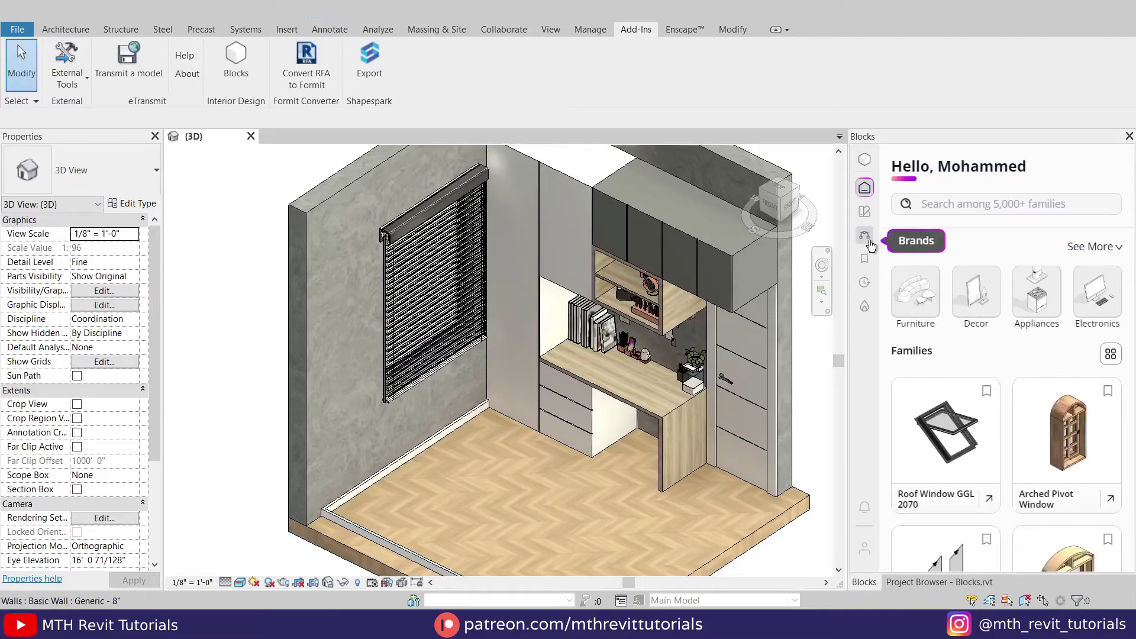
# Find the IKEA brand with search 'ikea' and place a Nordmyra Chair in front of the desk.
pyautogui.click(868, 239)
pyautogui.scroll(-4, 906, 363)
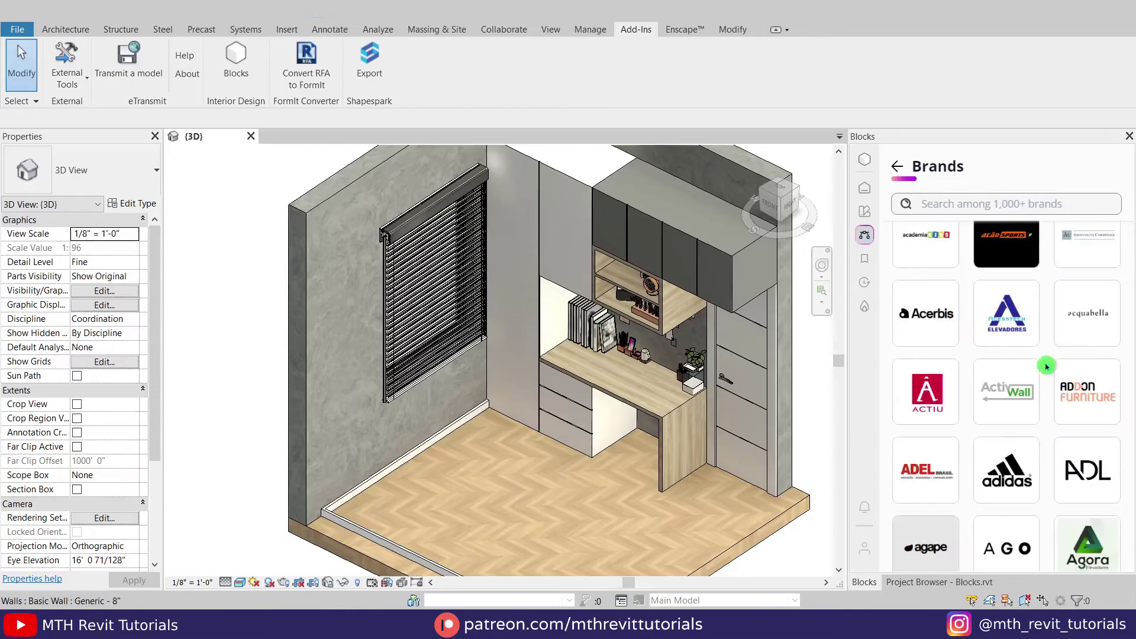
pyautogui.scroll(-3, 1045, 391)
pyautogui.scroll(-1, 1046, 390)
pyautogui.scroll(-3, 1045, 402)
pyautogui.scroll(-2, 1043, 415)
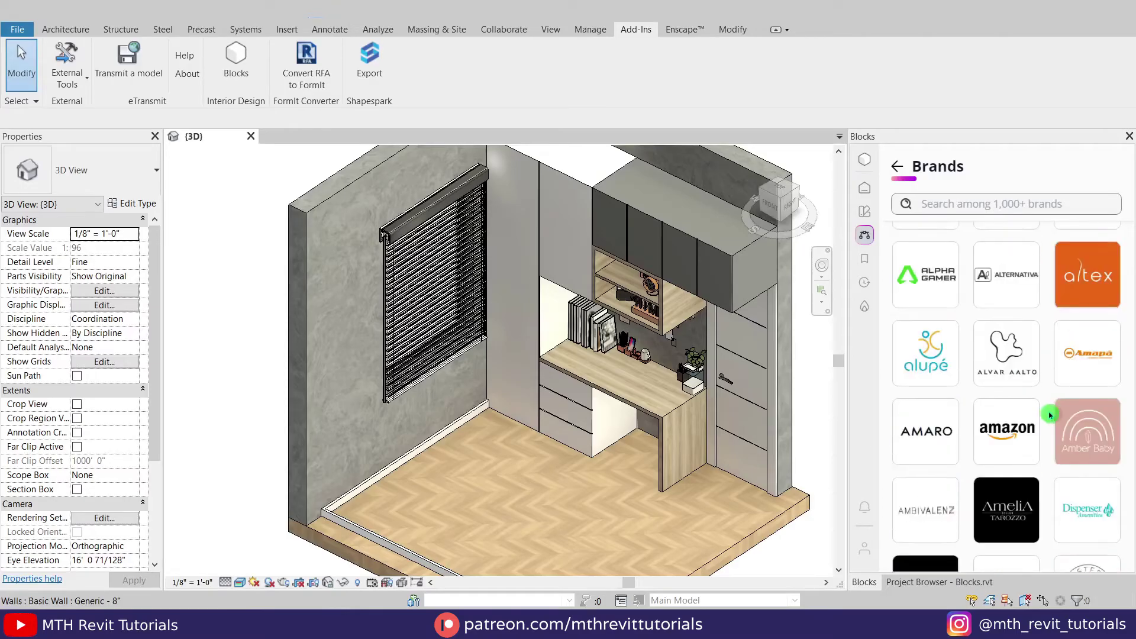
pyautogui.scroll(-2, 1042, 437)
pyautogui.scroll(-4, 1042, 436)
pyautogui.scroll(-1, 1047, 414)
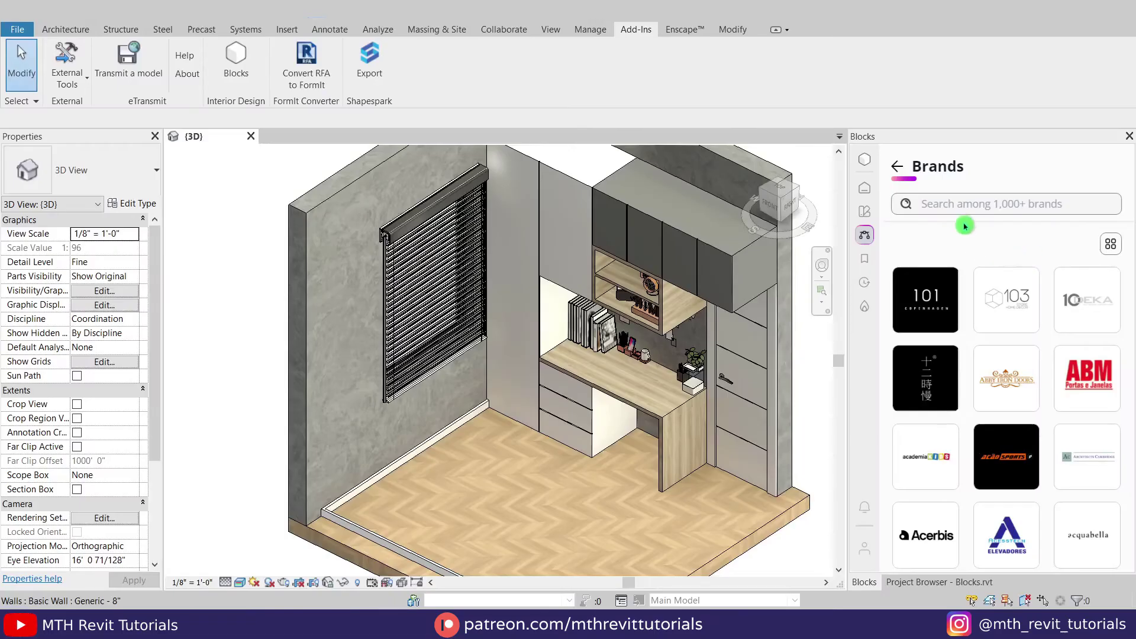
pyautogui.write('ikea')
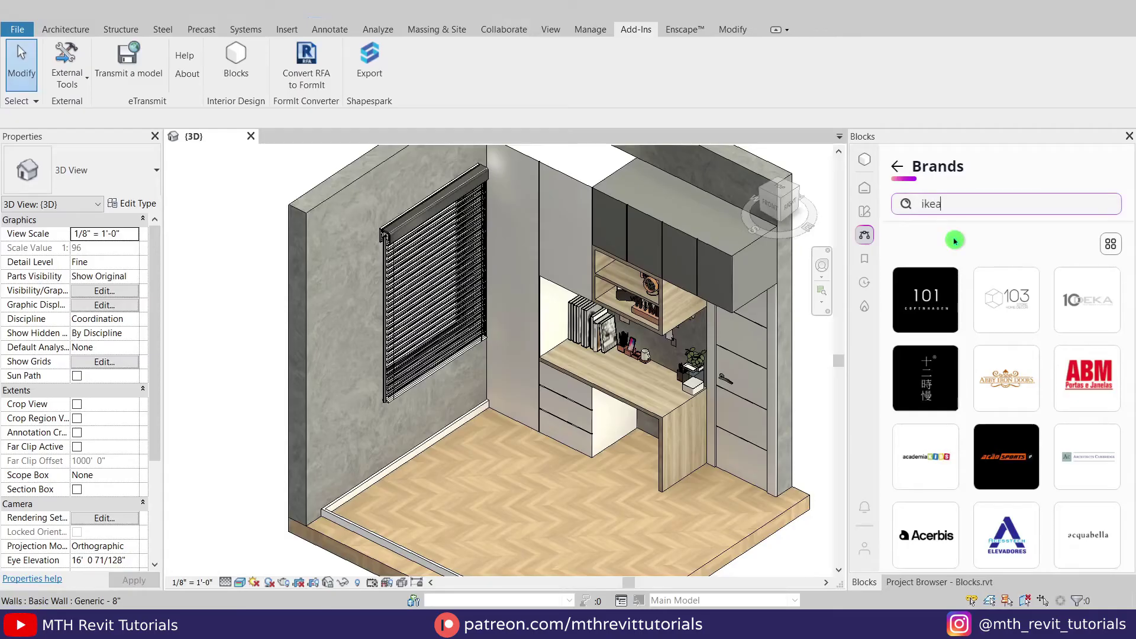
pyautogui.click(927, 305)
pyautogui.scroll(-5, 947, 320)
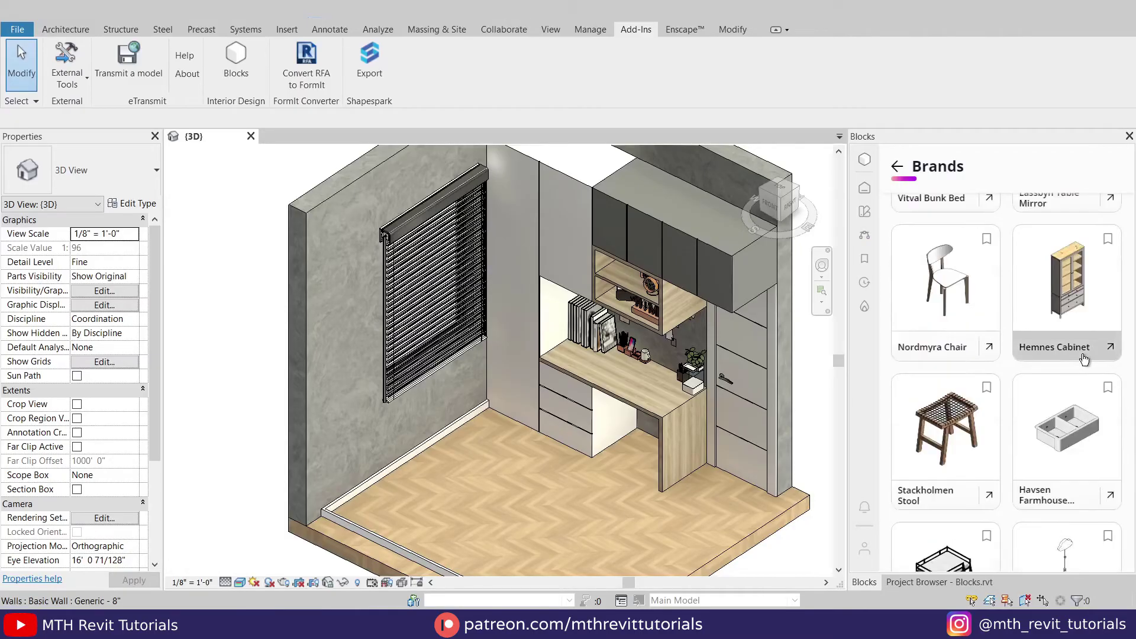
pyautogui.click(946, 278)
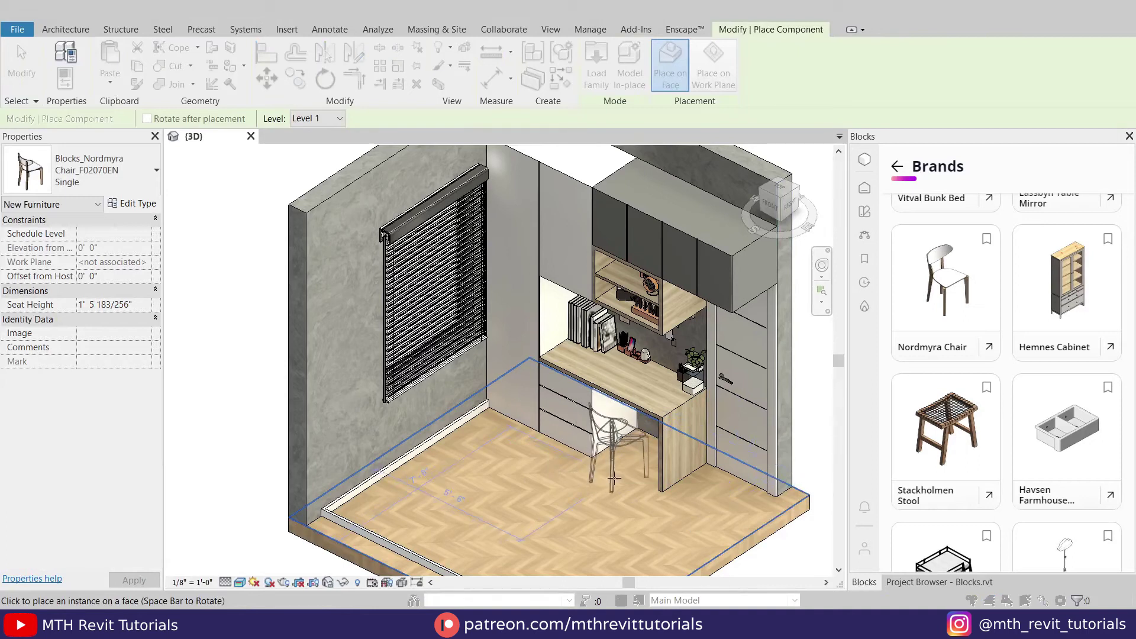
pyautogui.click(590, 481)
pyautogui.press('Escape')
# Place an Apple MacBook Pro on the desk from the Apple brand page.
pyautogui.scroll(3, 654, 456)
pyautogui.scroll(2, 706, 456)
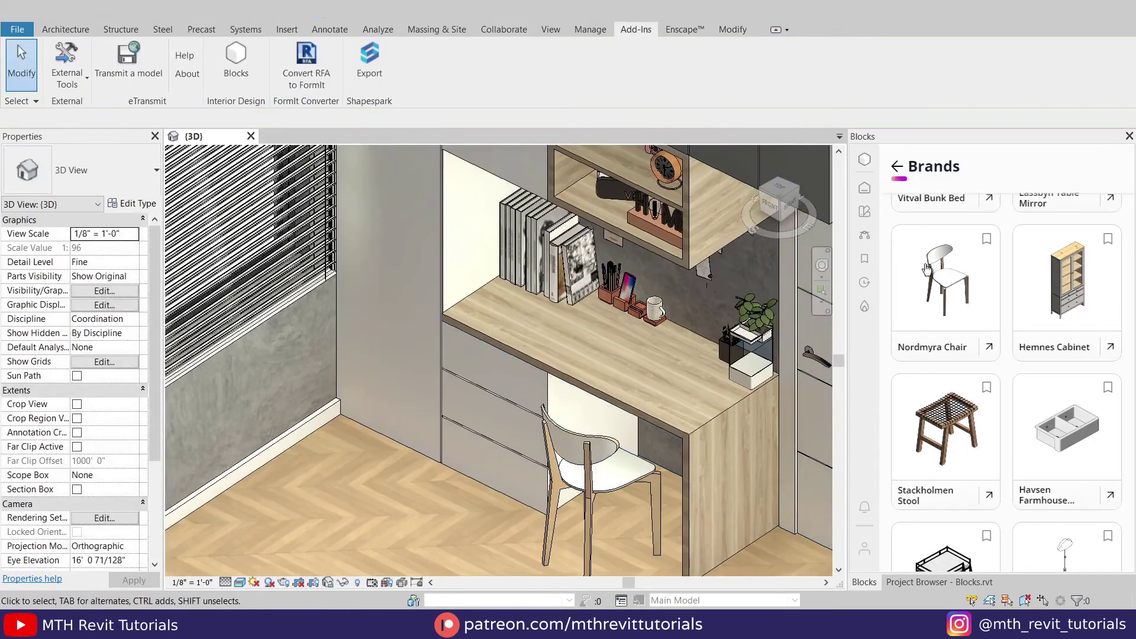
pyautogui.click(897, 166)
pyautogui.click(932, 296)
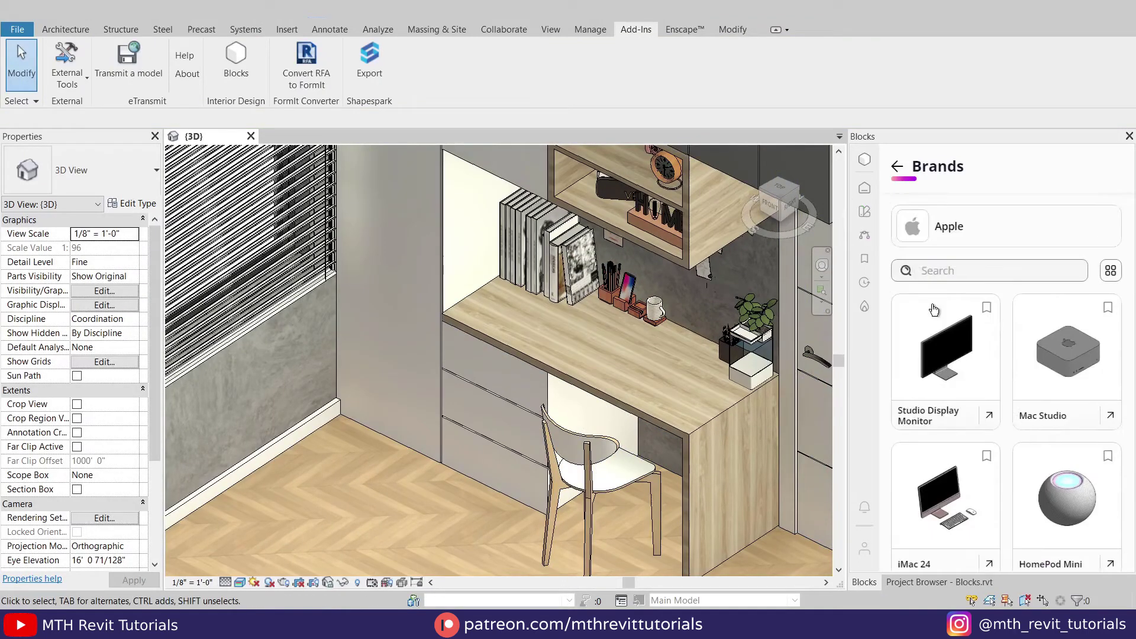
pyautogui.scroll(-3, 1036, 414)
pyautogui.scroll(-2, 1039, 423)
pyautogui.click(947, 353)
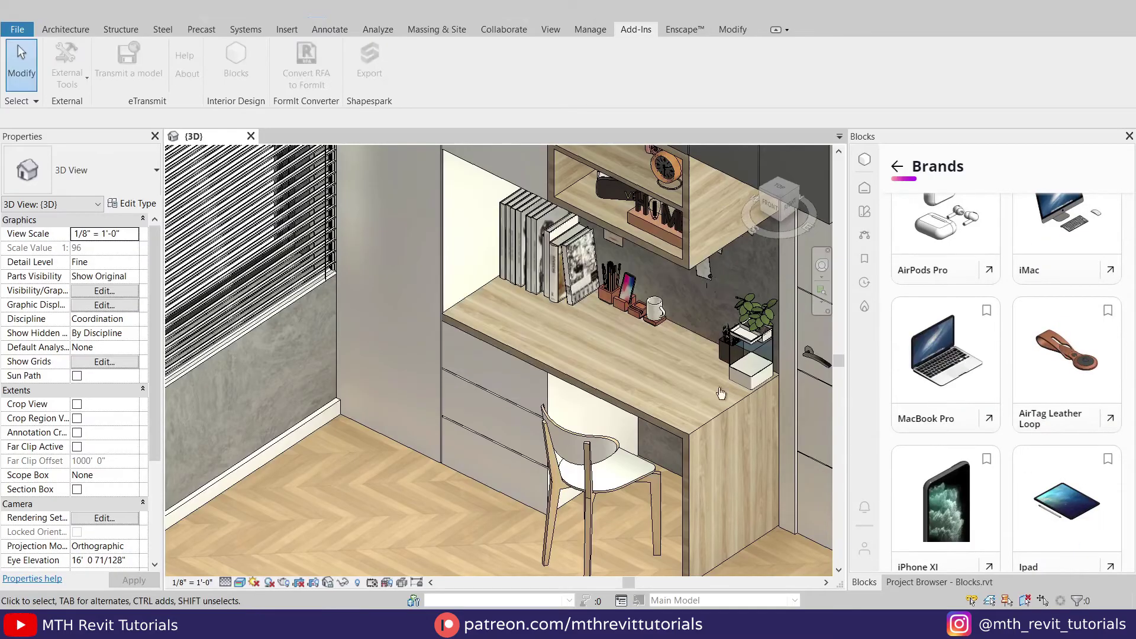
pyautogui.click(621, 362)
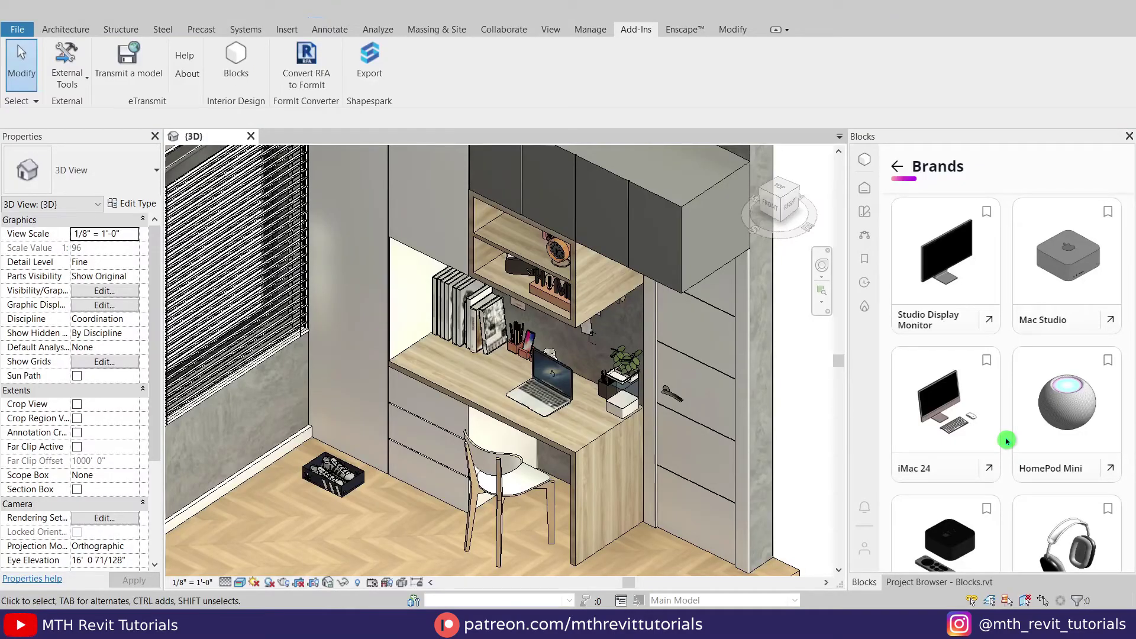
# Bring up the save options for the iMac 24 family.
pyautogui.click(987, 363)
pyautogui.scroll(1, 986, 379)
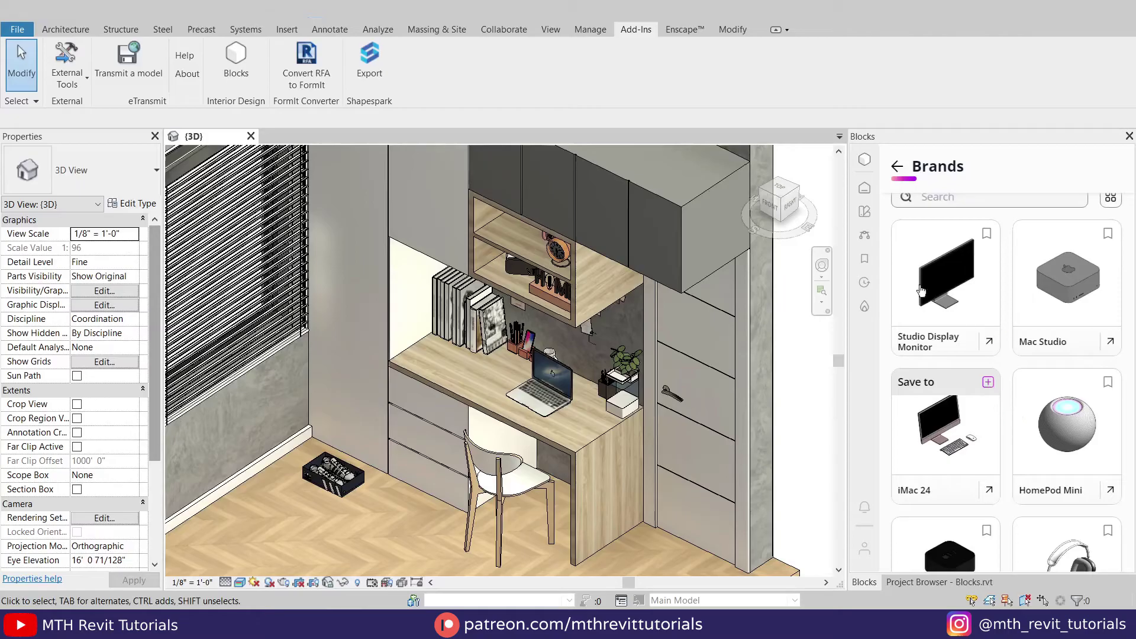
pyautogui.click(865, 261)
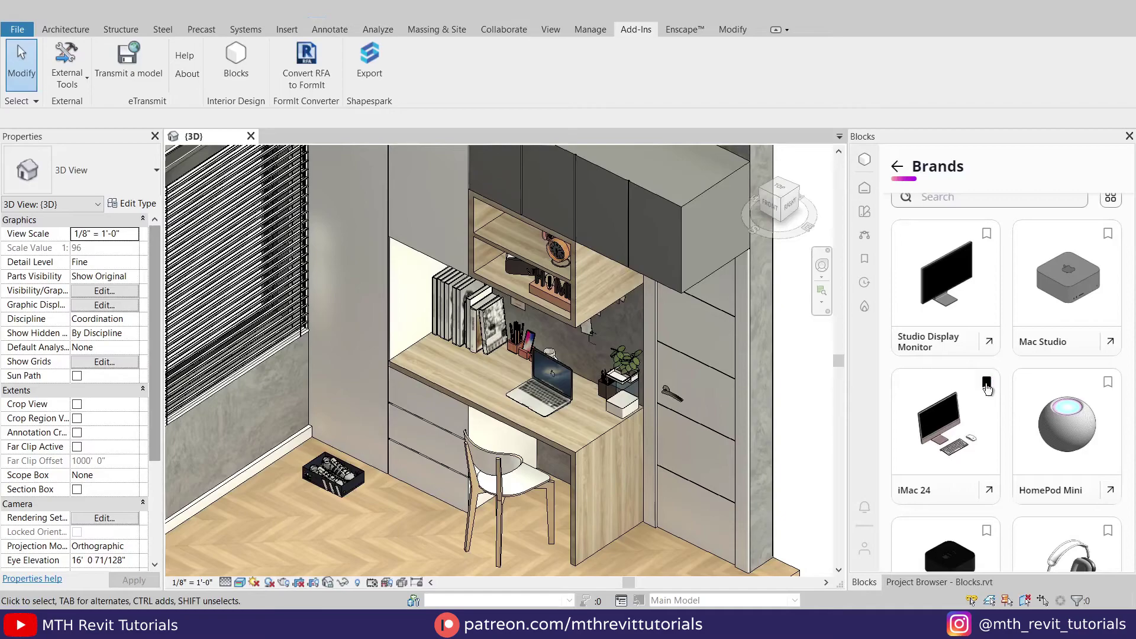
pyautogui.click(986, 385)
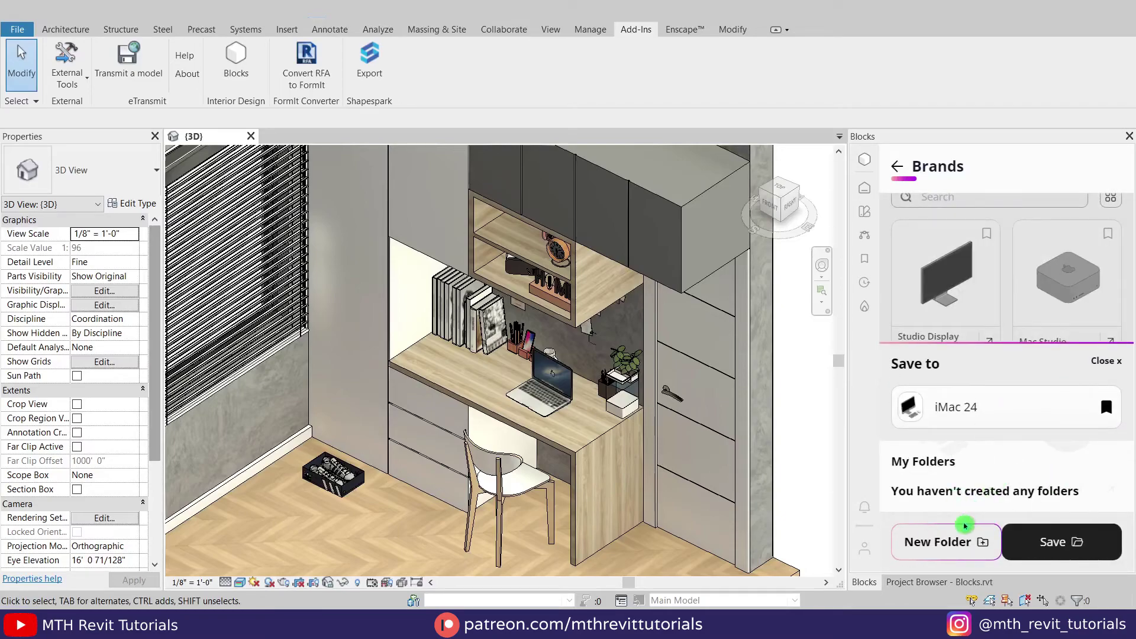
# Create an 'Office Families' folder and save iMac 24 into it.
pyautogui.click(943, 544)
pyautogui.write('Office Families')
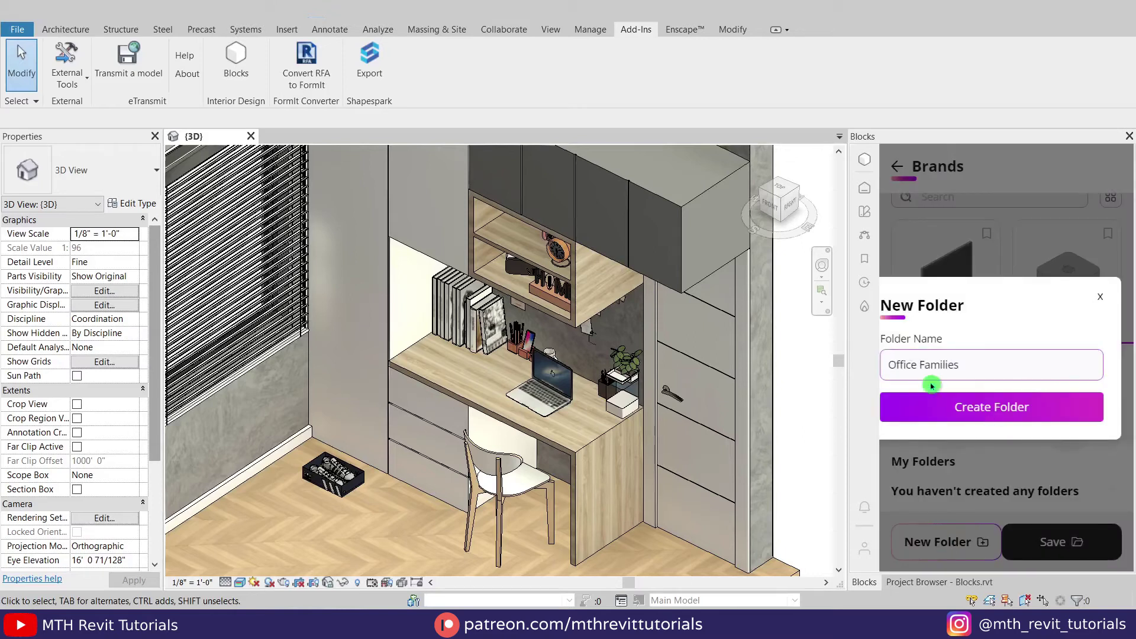
pyautogui.click(993, 414)
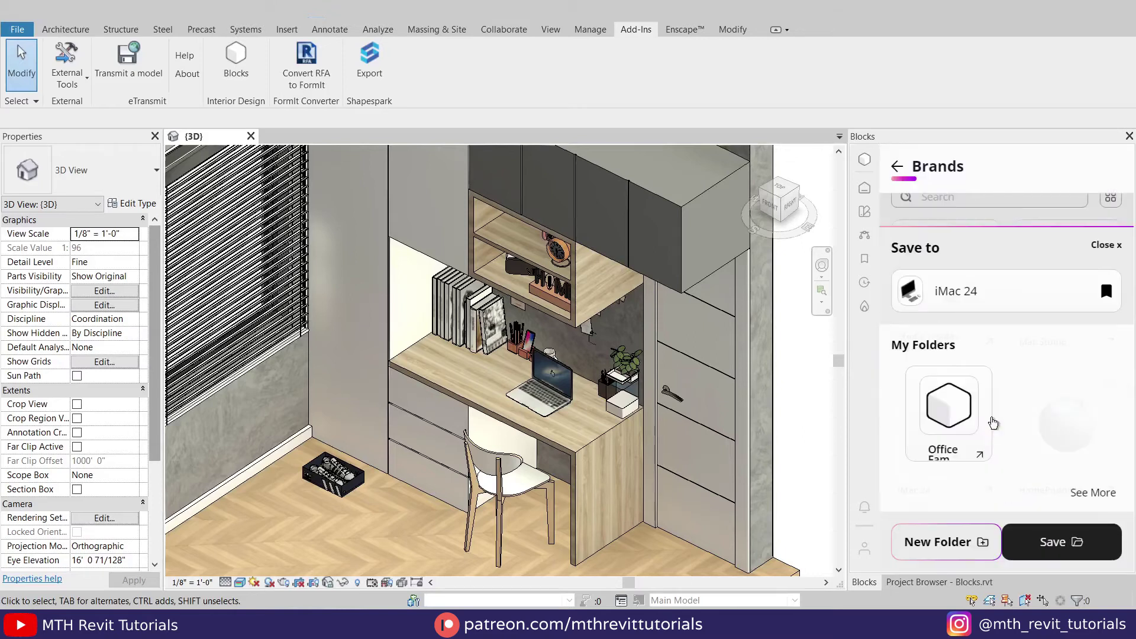
pyautogui.click(989, 445)
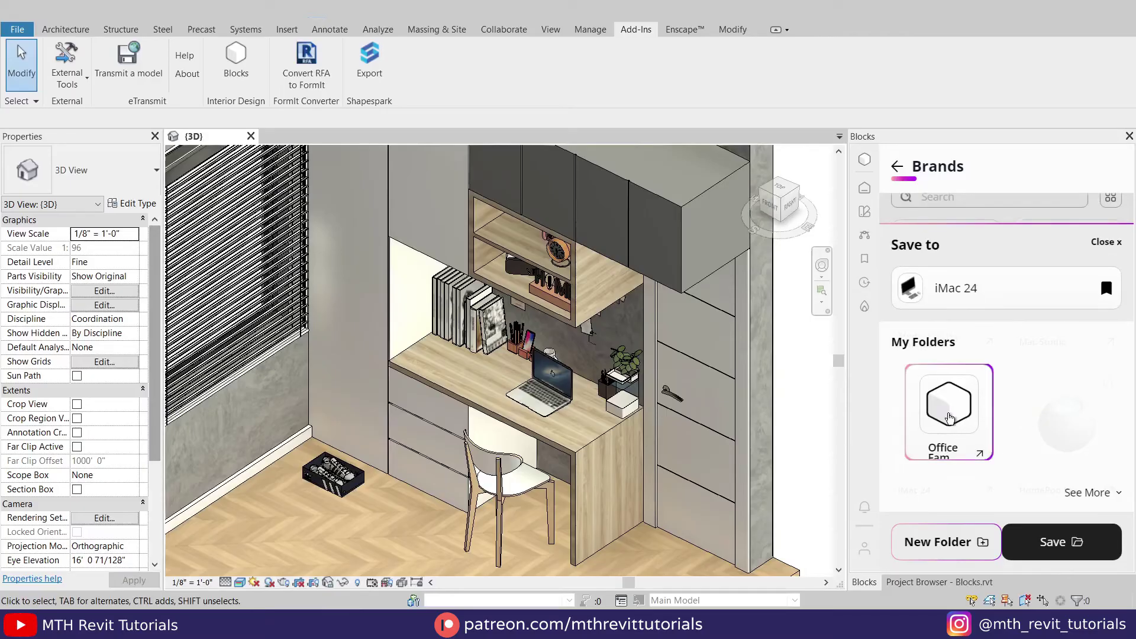
pyautogui.click(1055, 543)
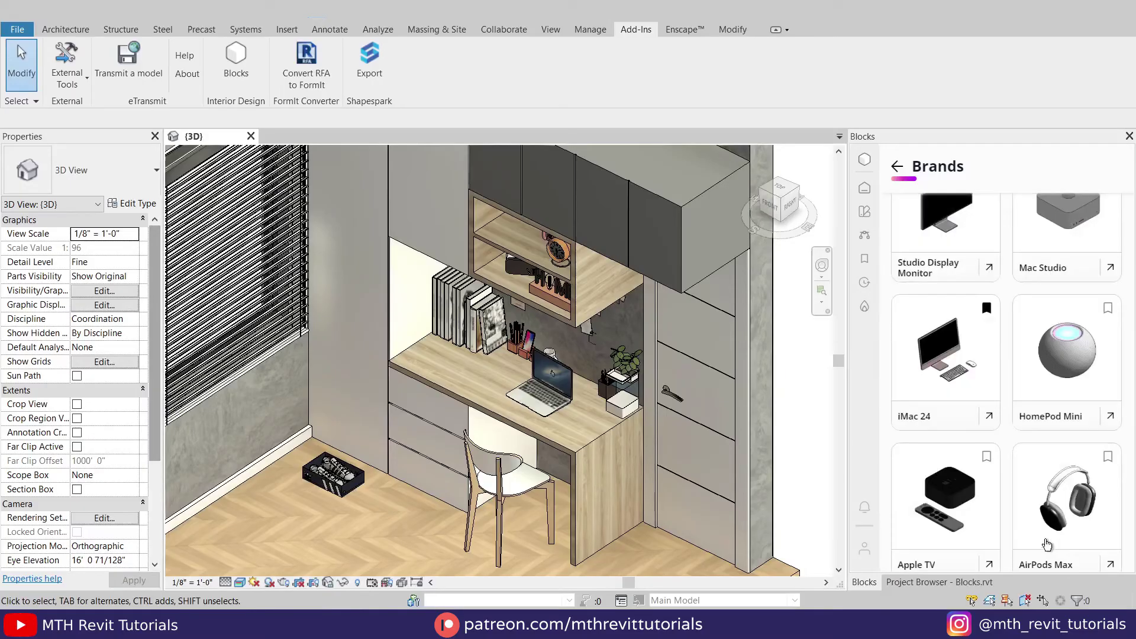
# Review the Office Families folder under Saved > My Folders, then view History of used families.
pyautogui.click(864, 260)
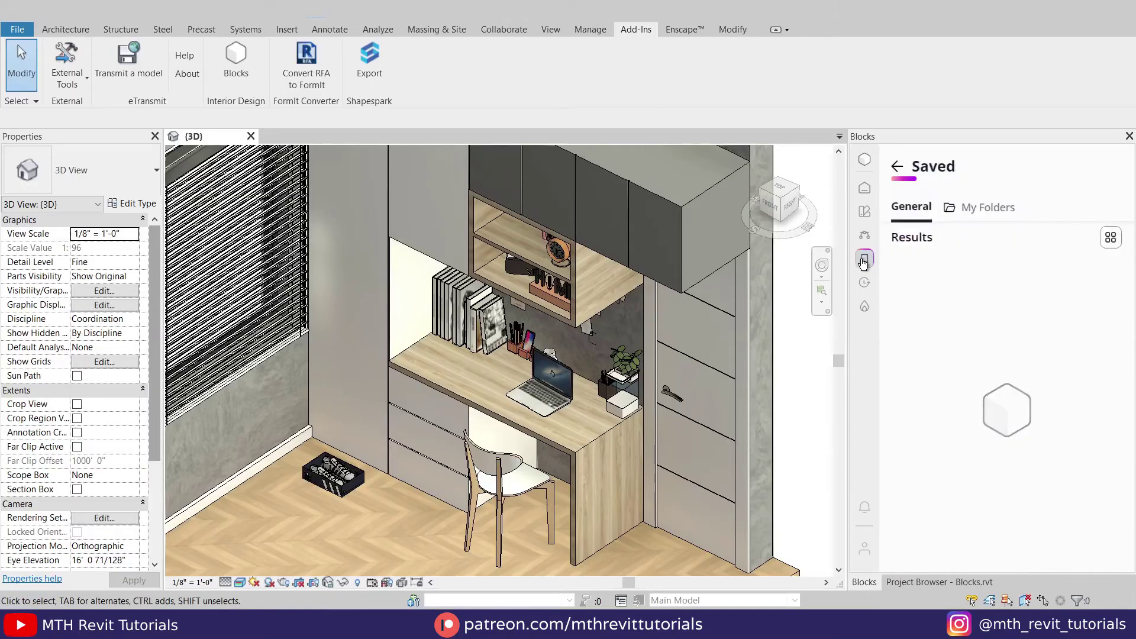
pyautogui.click(985, 218)
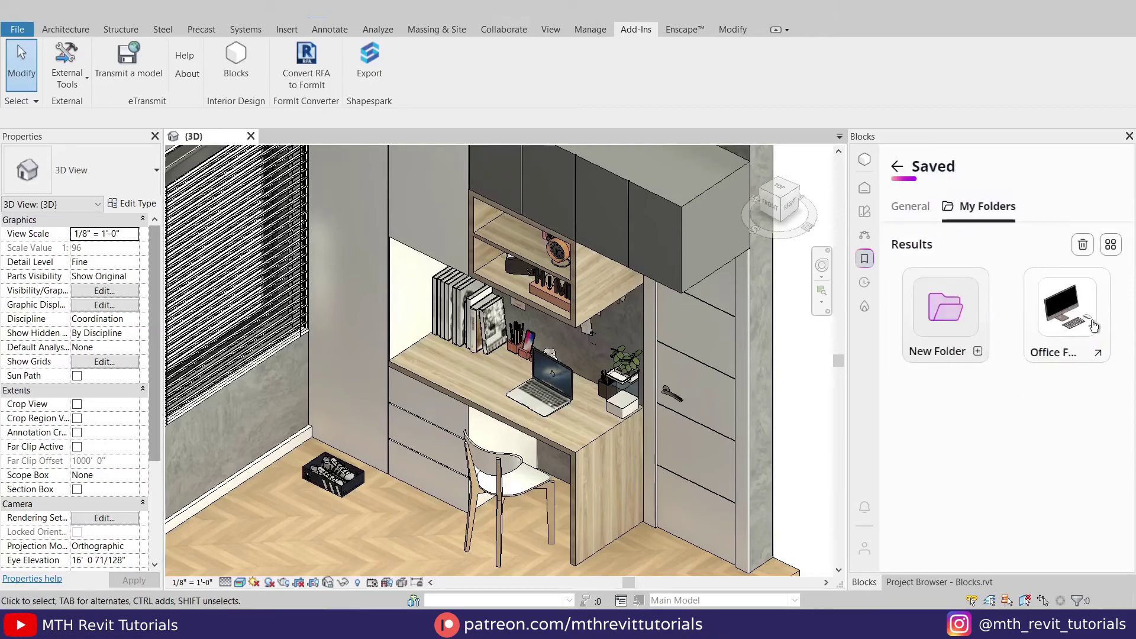
pyautogui.click(1059, 303)
pyautogui.scroll(-1, 991, 391)
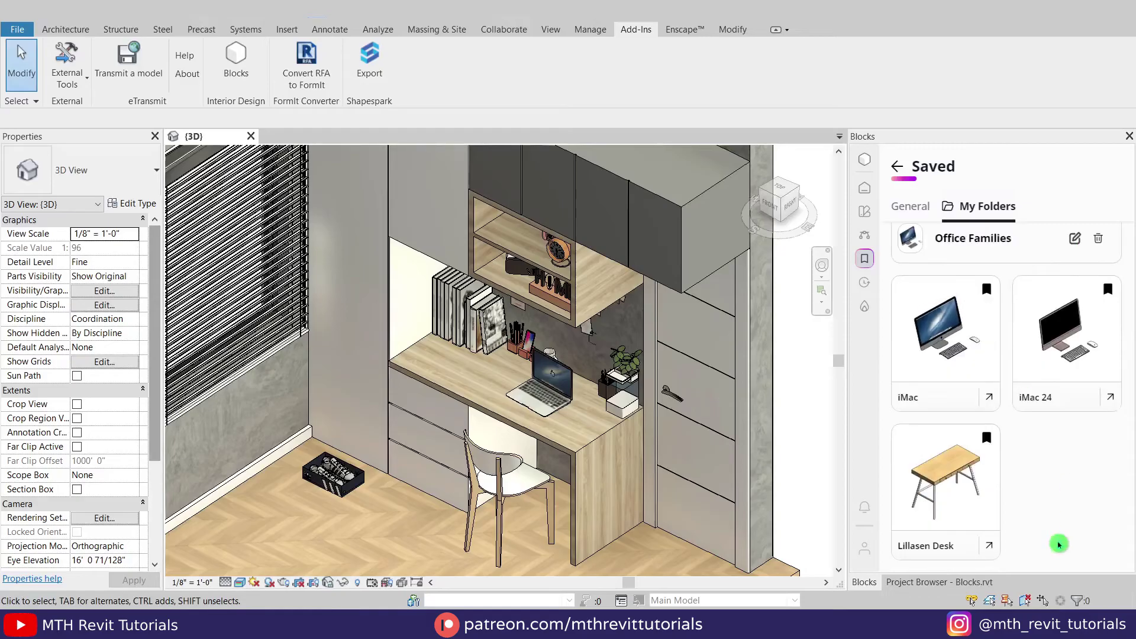
pyautogui.scroll(1, 1036, 438)
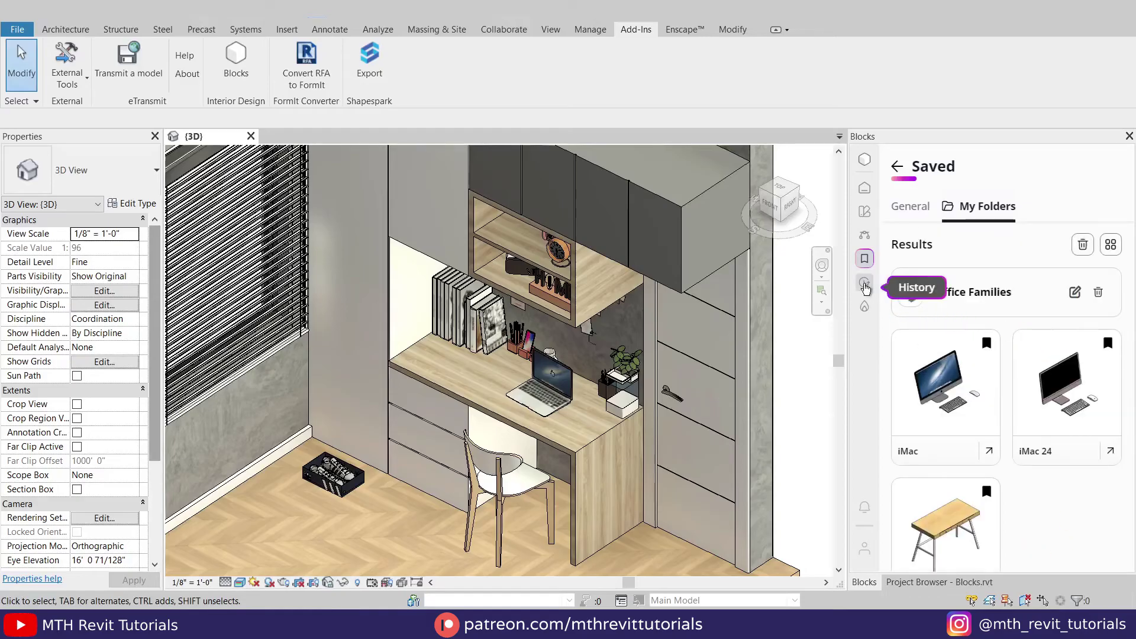
pyautogui.click(864, 283)
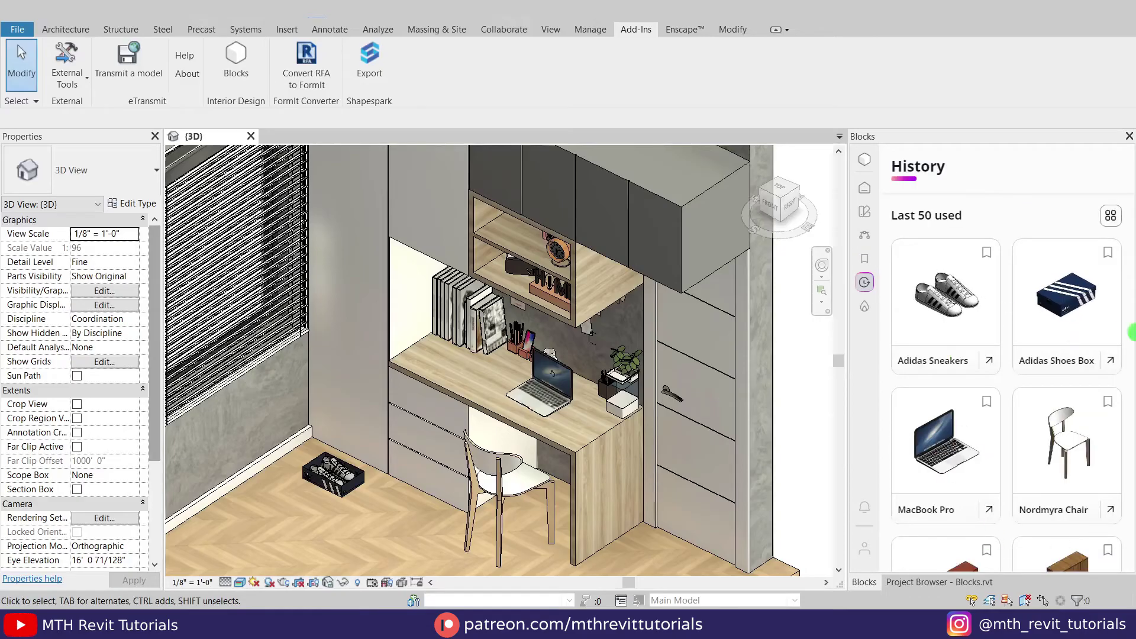
pyautogui.scroll(-5, 1095, 335)
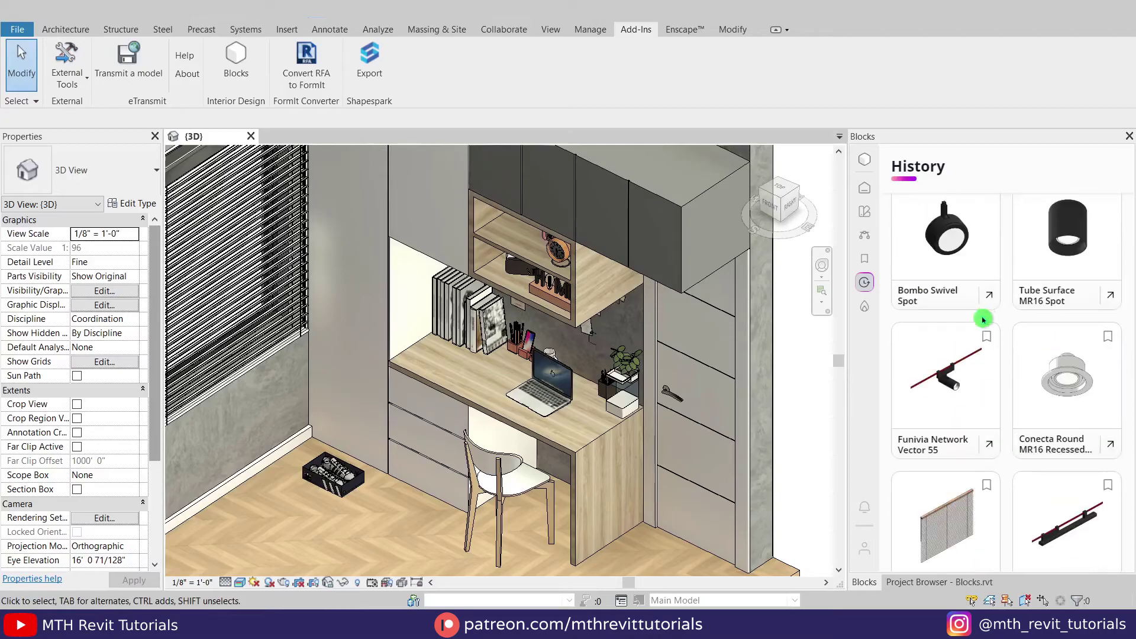
# View the Most Used Families list, switching to the 30 Days period.
pyautogui.click(865, 309)
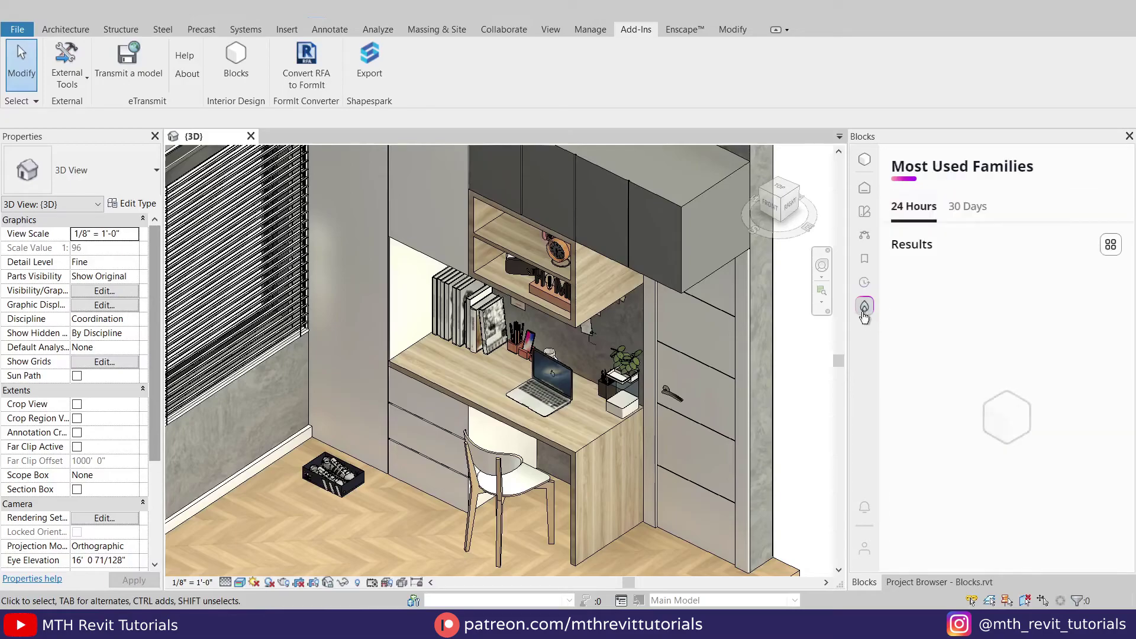
pyautogui.scroll(-5, 1053, 408)
pyautogui.scroll(-5, 1054, 408)
pyautogui.click(912, 258)
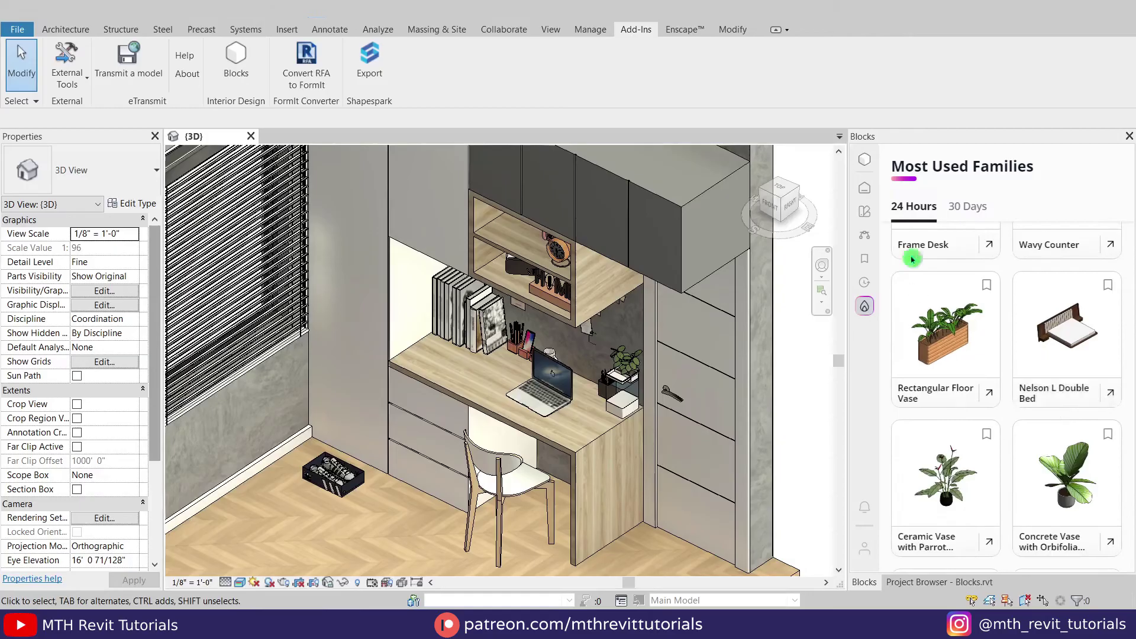
pyautogui.click(982, 216)
pyautogui.scroll(-5, 955, 398)
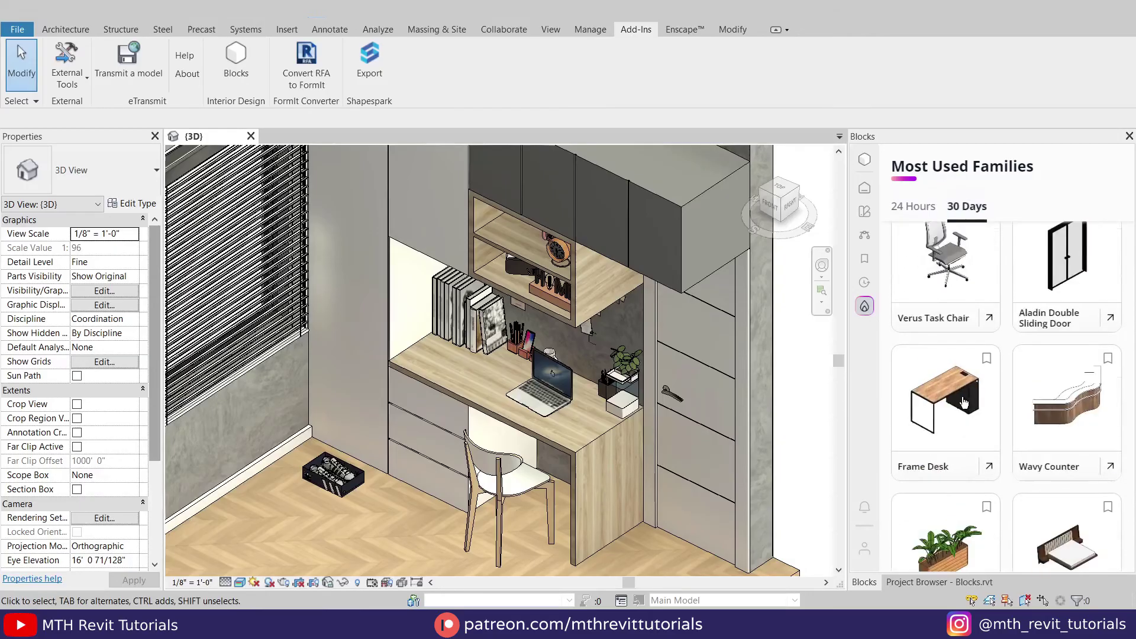
pyautogui.scroll(-5, 1007, 408)
pyautogui.scroll(-3, 1011, 409)
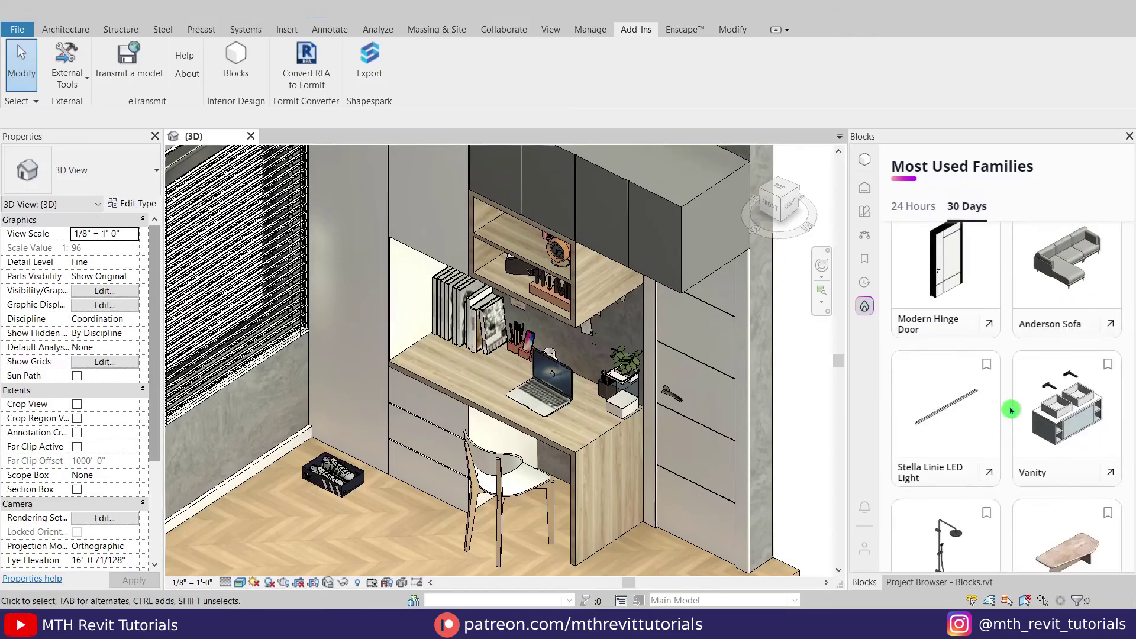
# Check notifications and the profile's counts of 748 free and 4,709 premium families.
pyautogui.click(864, 510)
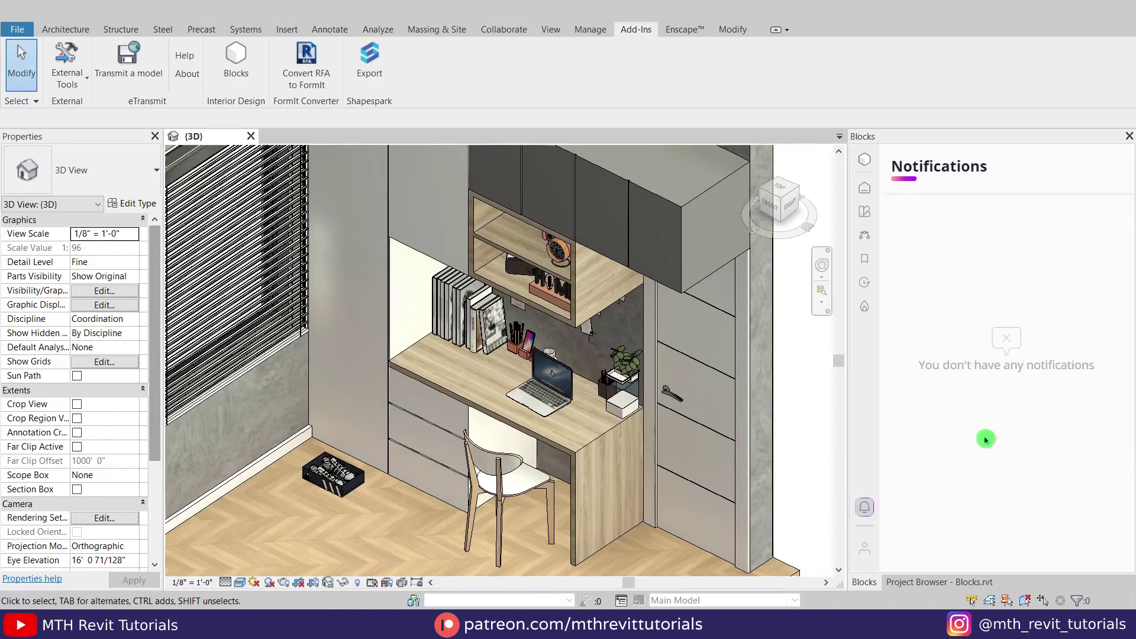
pyautogui.click(867, 556)
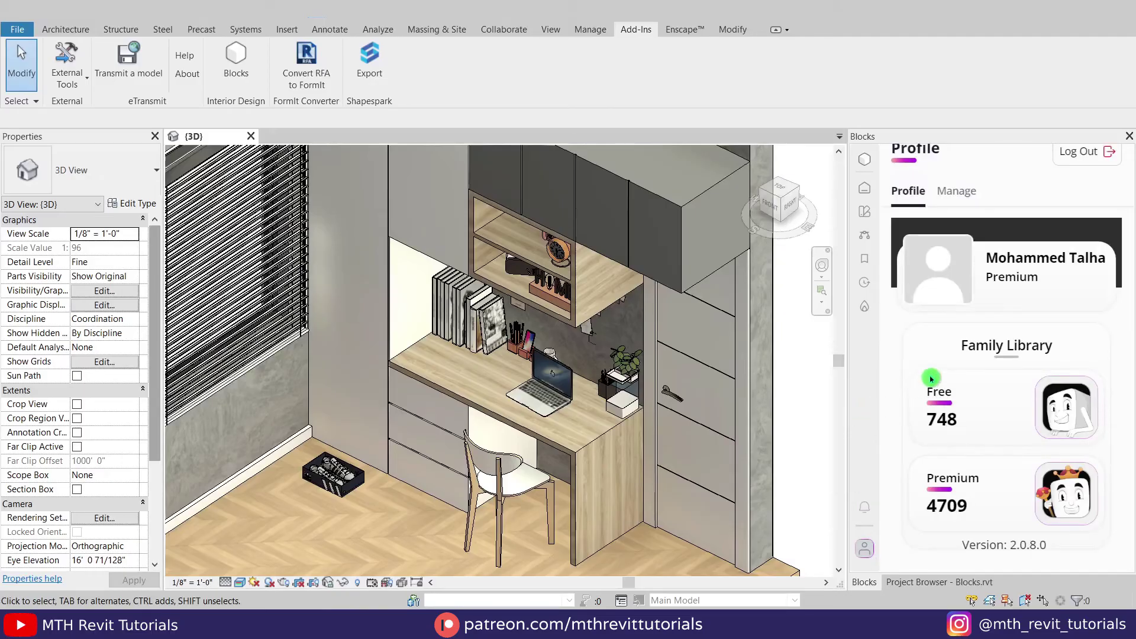
pyautogui.moveTo(929, 421); pyautogui.dragTo(996, 438)
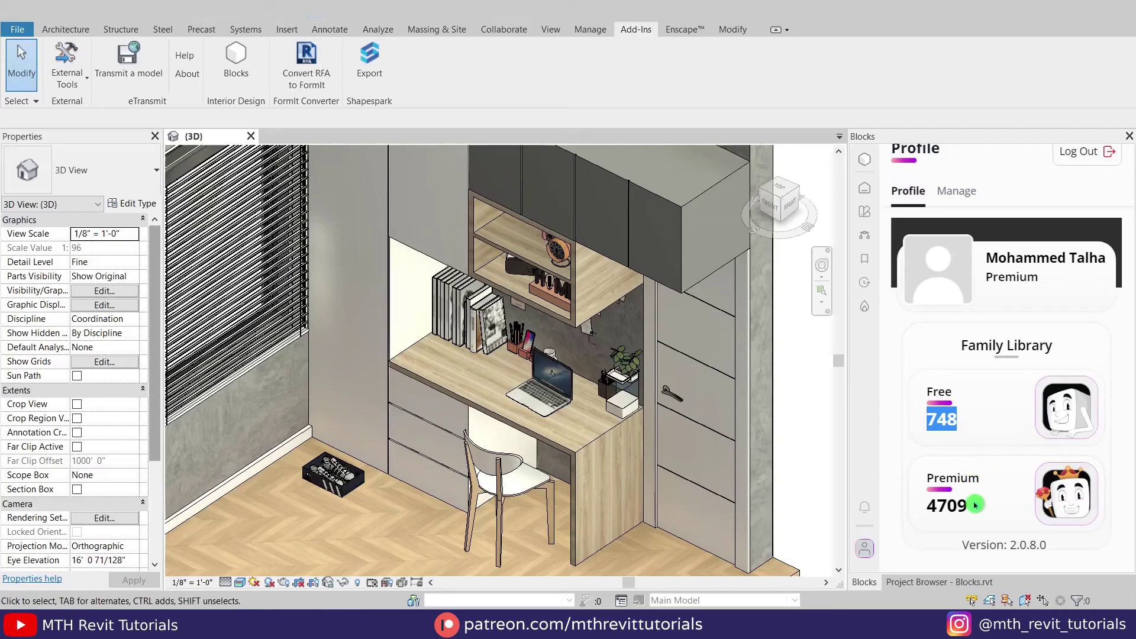
pyautogui.moveTo(928, 506); pyautogui.dragTo(1001, 507)
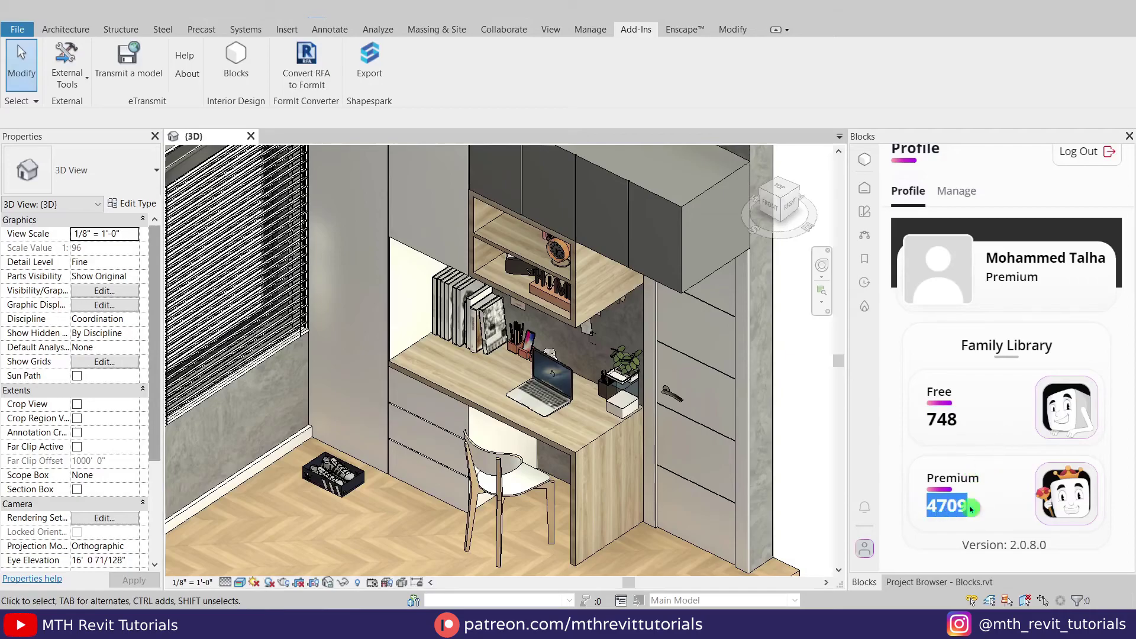
# Place the Lizzie Table Lamp on the desk top beside the books.
pyautogui.scroll(-3, 1006, 367)
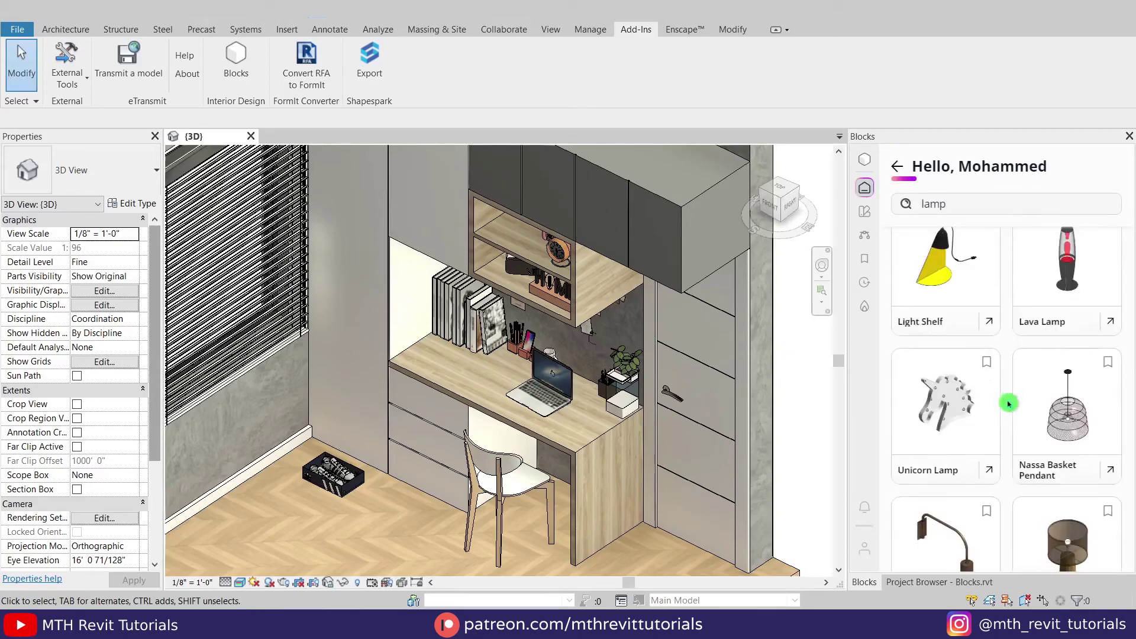
pyautogui.scroll(-3, 1004, 426)
pyautogui.scroll(-3, 1005, 450)
pyautogui.scroll(-3, 1004, 457)
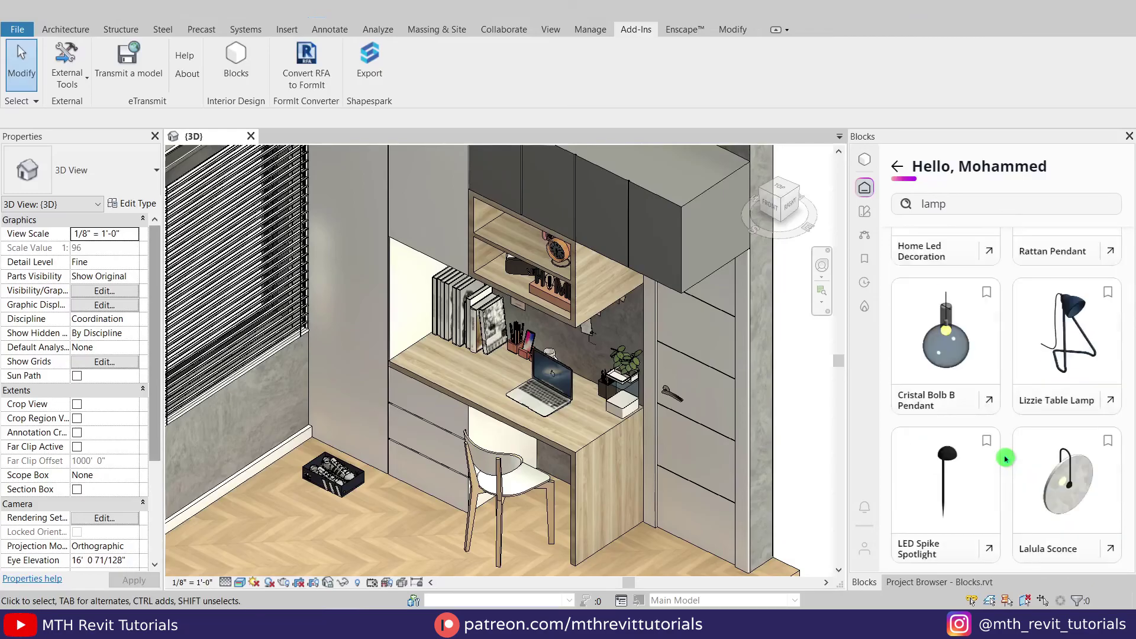
pyautogui.click(1091, 357)
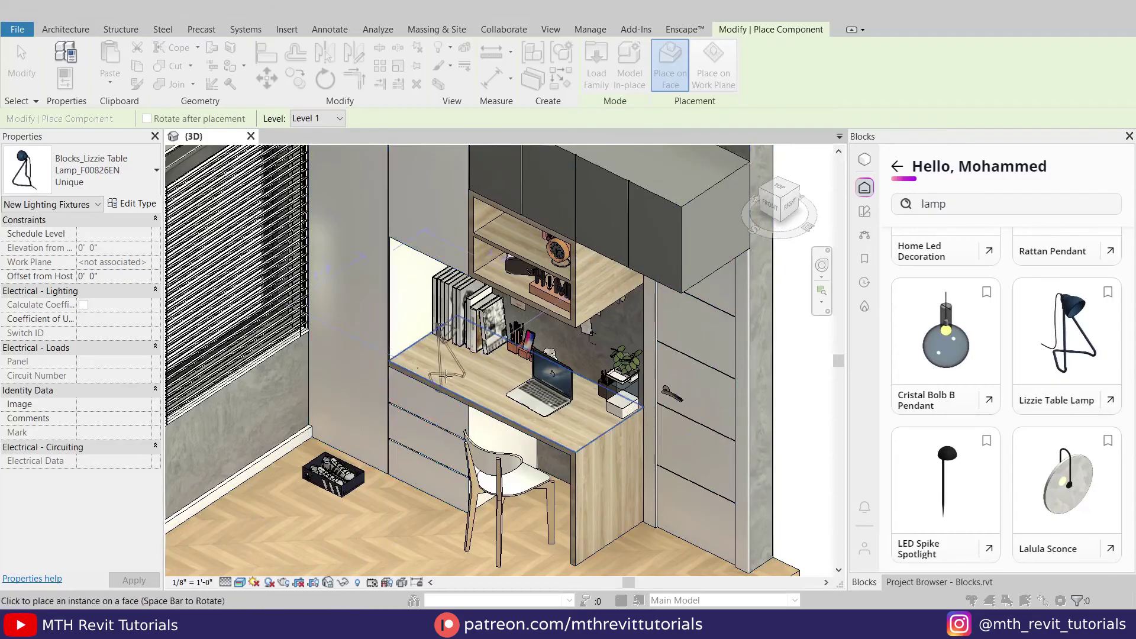
pyautogui.scroll(3, 459, 368)
pyautogui.scroll(2, 459, 368)
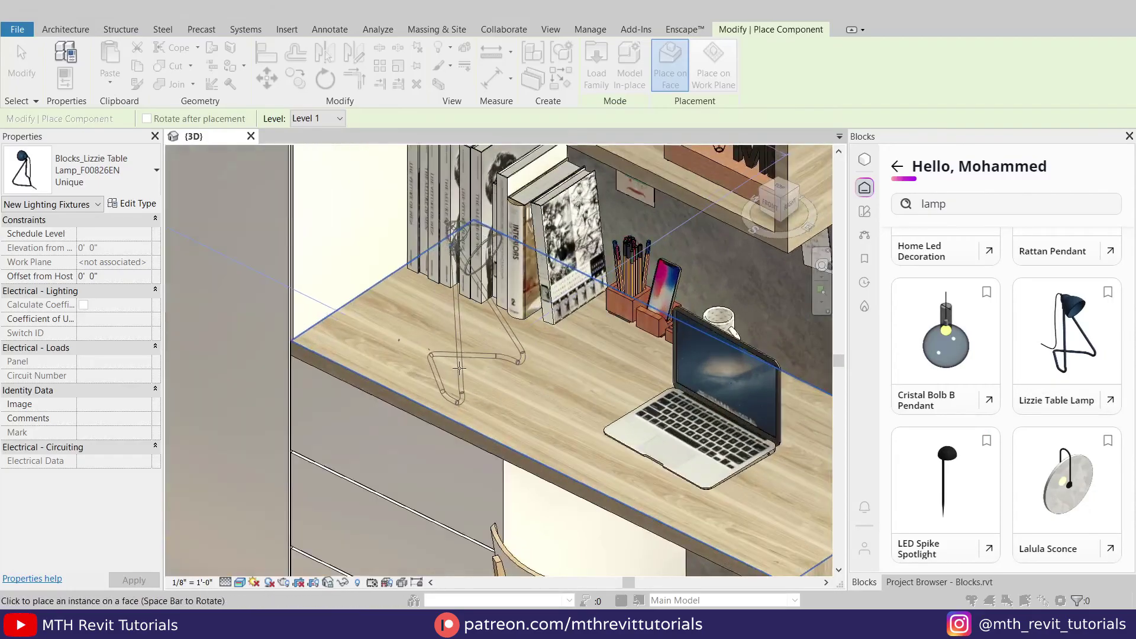
pyautogui.click(601, 334)
pyautogui.press('Escape')
pyautogui.press('Escape')
# Rotate the placed lamp to a new angle on the desk.
pyautogui.click(527, 355)
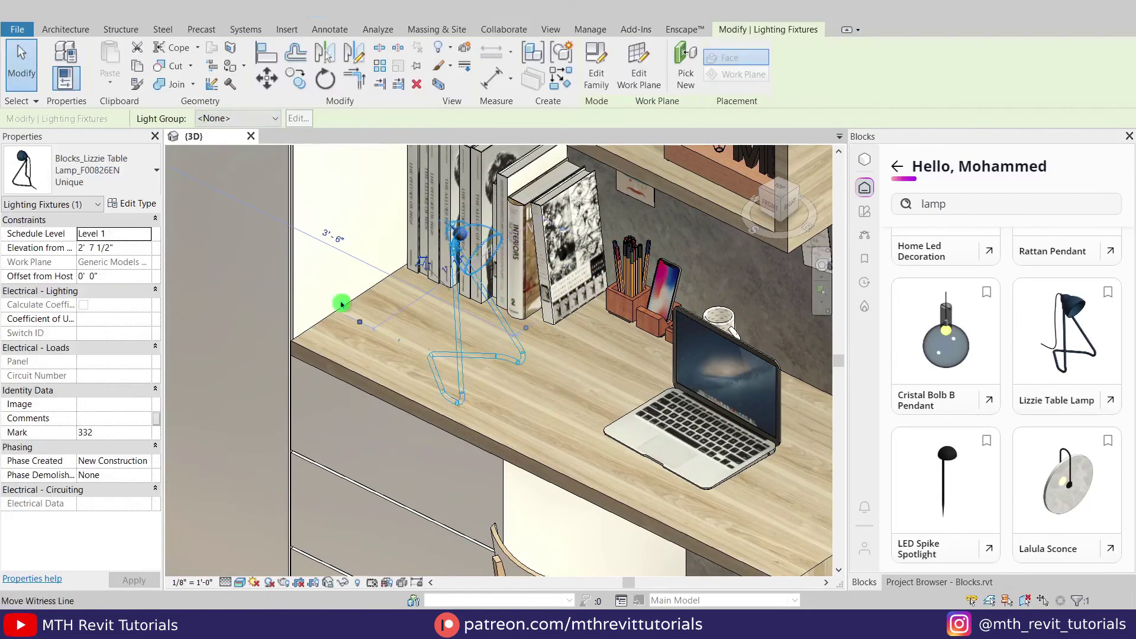
pyautogui.click(315, 85)
pyautogui.click(507, 396)
pyautogui.click(508, 351)
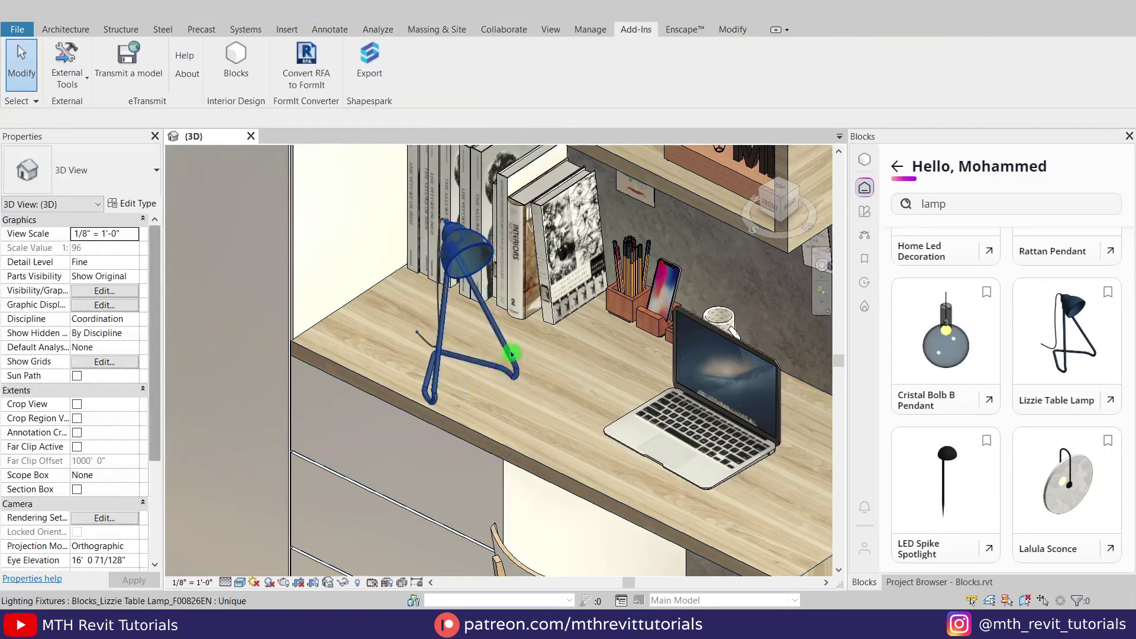
pyautogui.click(490, 325)
pyautogui.press('Escape')
# Search the Blocks library for 'office' and scroll through the results.
pyautogui.scroll(-2, 671, 384)
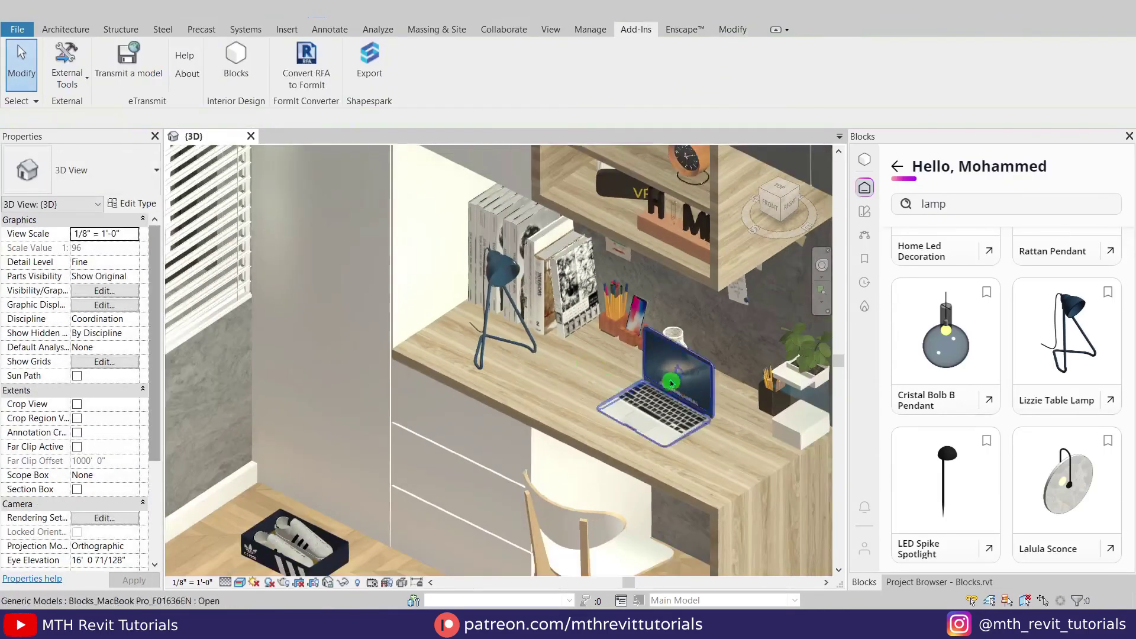
pyautogui.click(955, 211)
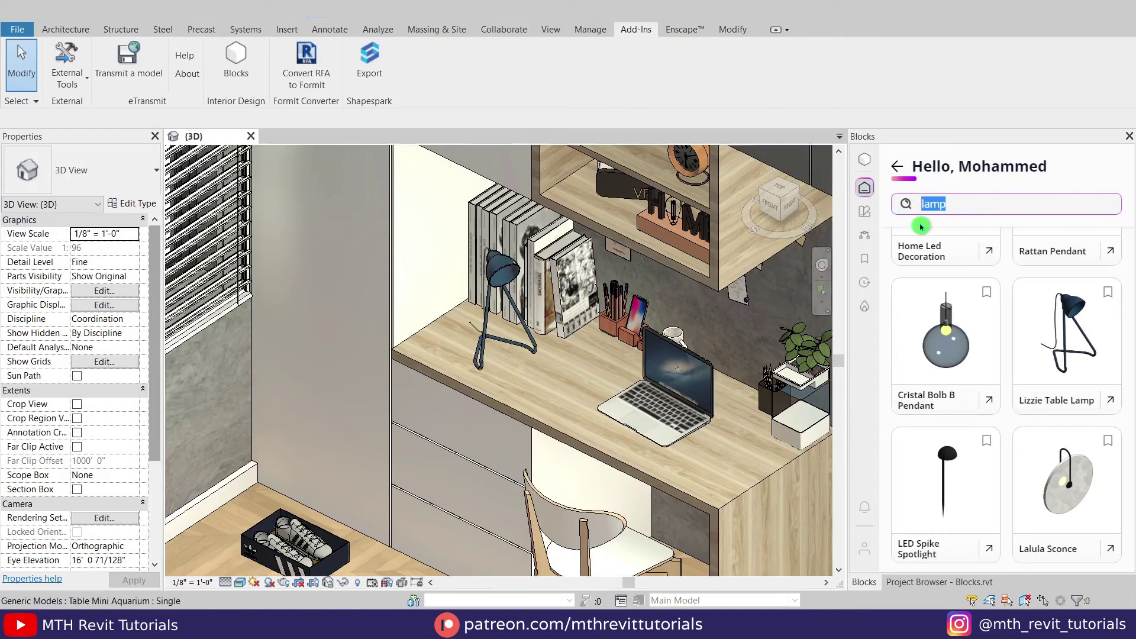
pyautogui.write('office')
pyautogui.press('Return')
pyautogui.scroll(-3, 1006, 385)
pyautogui.scroll(-3, 1000, 456)
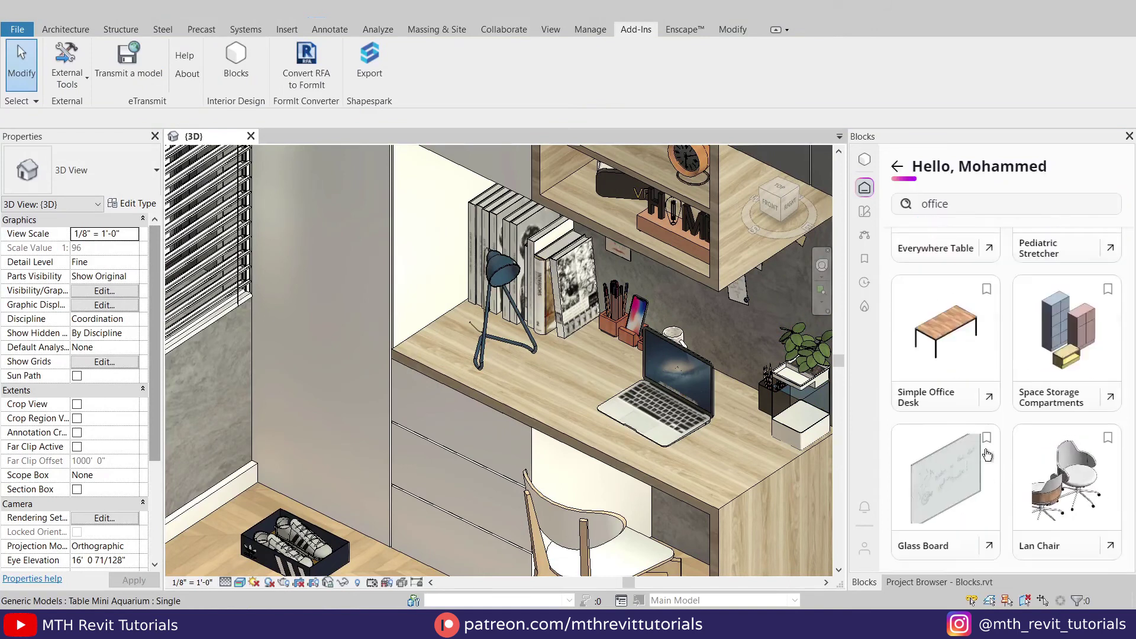
pyautogui.scroll(-3, 987, 455)
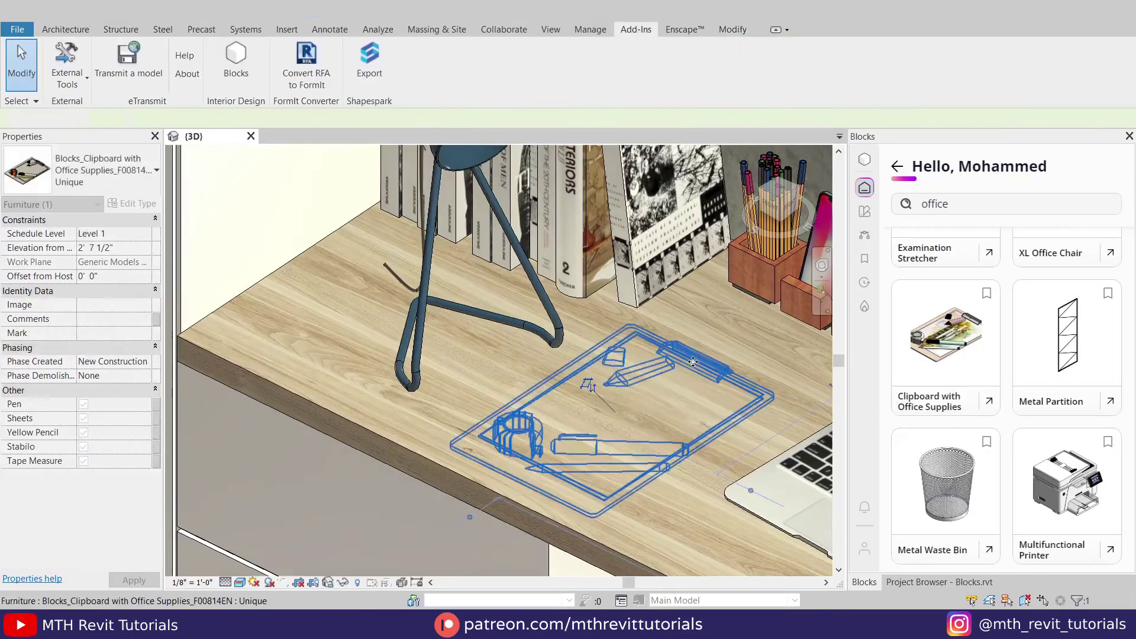
# Place the Clipboard with Office Supplies on the desk in front of the lamp, then zoom out and orbit to view the room.
pyautogui.click(546, 409)
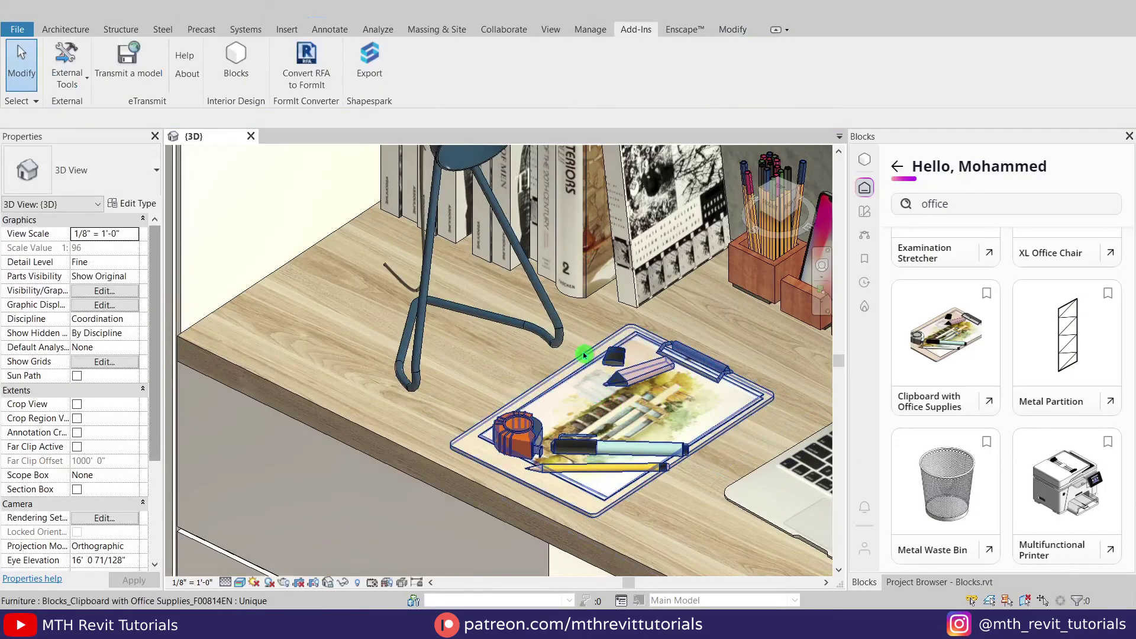
pyautogui.scroll(-3, 552, 398)
pyautogui.scroll(3, 552, 398)
pyautogui.scroll(-3, 552, 398)
pyautogui.scroll(-2, 552, 397)
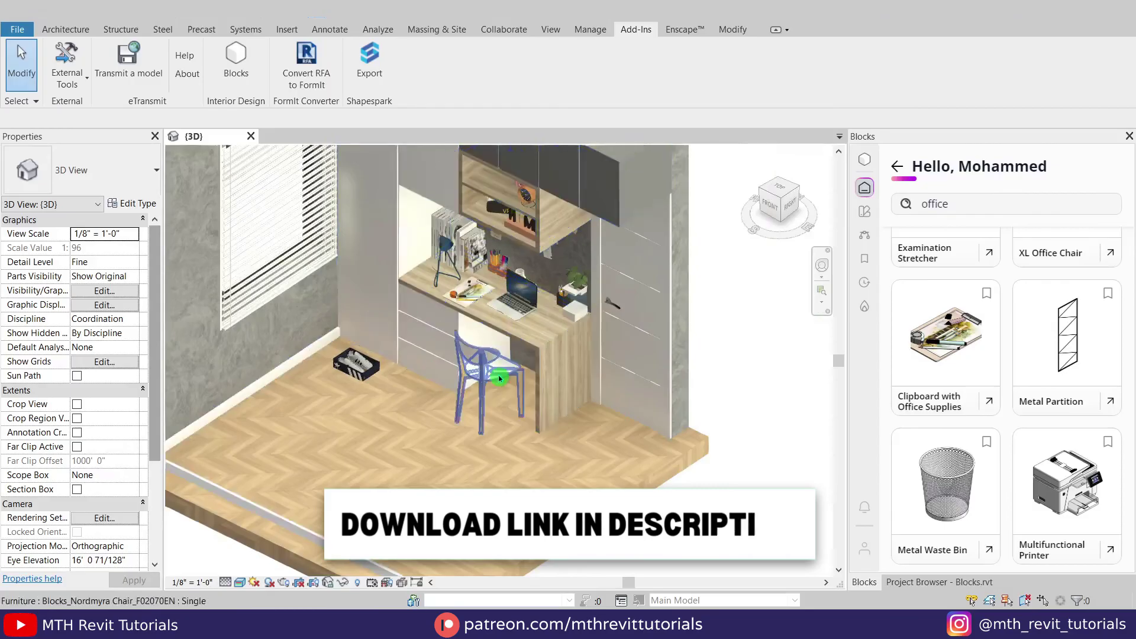
pyautogui.moveTo(461, 402)
pyautogui.keyDown('shift'); pyautogui.mouseDown(button='middle')
pyautogui.moveTo(420, 396)
pyautogui.moveTo(473, 435)
pyautogui.mouseUp(button='middle'); pyautogui.keyUp('shift')
pyautogui.scroll(2, 509, 423)
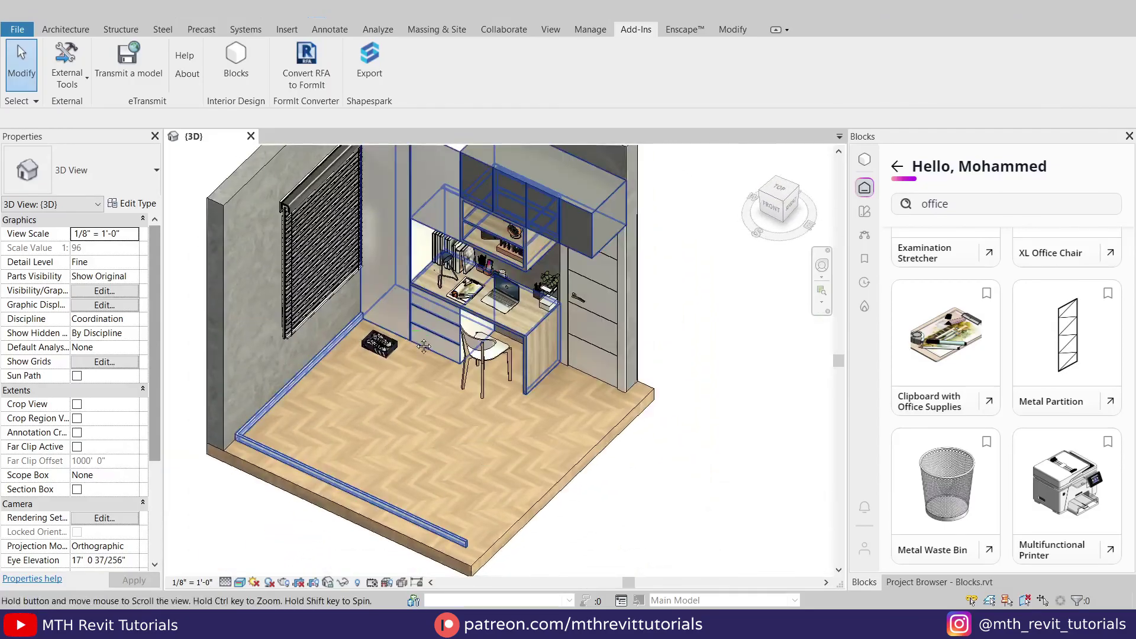